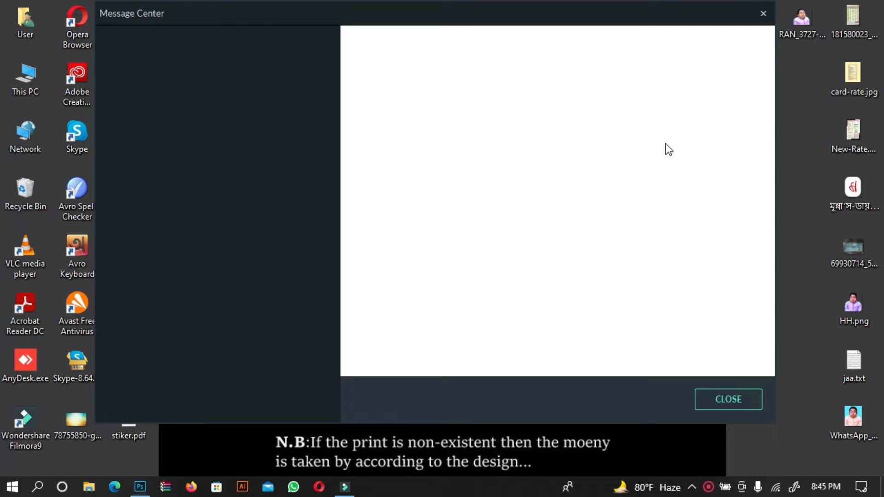
Close the message window, switch to Photoshop and open the New Document dialog
{"action": "left_click", "coordinate": [722, 404]}
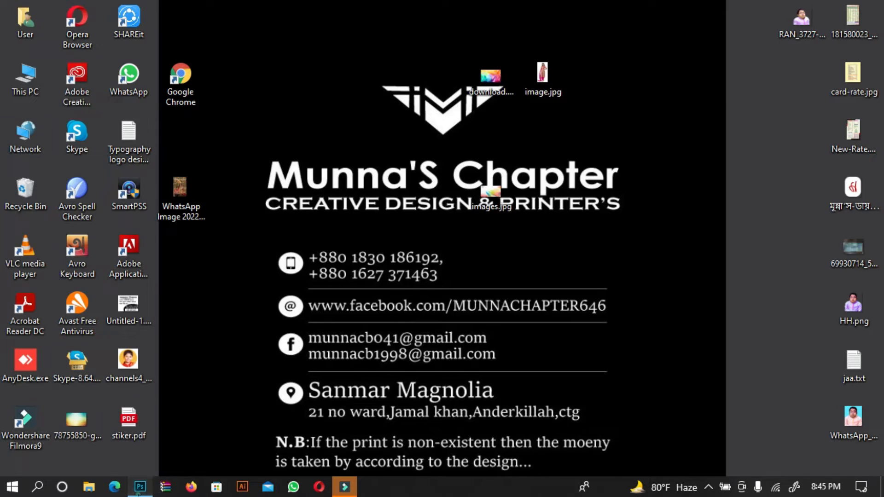
{"action": "left_click", "coordinate": [139, 488]}
{"action": "left_click", "coordinate": [39, 13]}
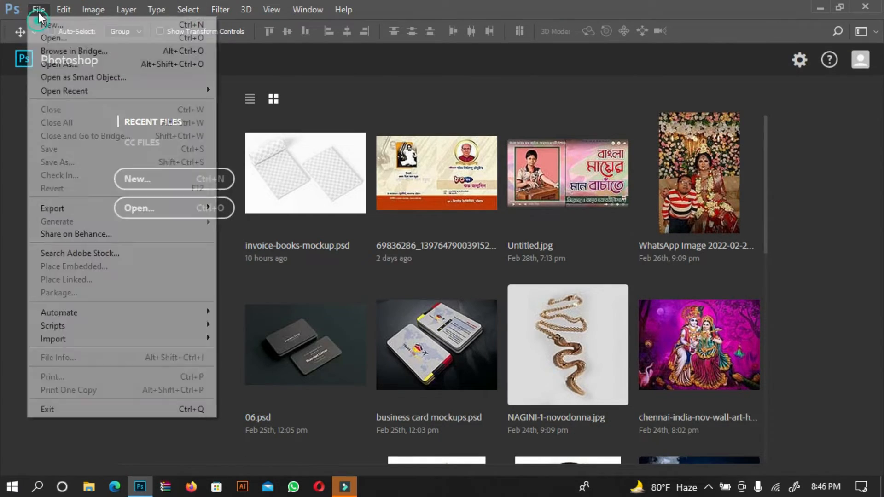
{"action": "left_click", "coordinate": [86, 26]}
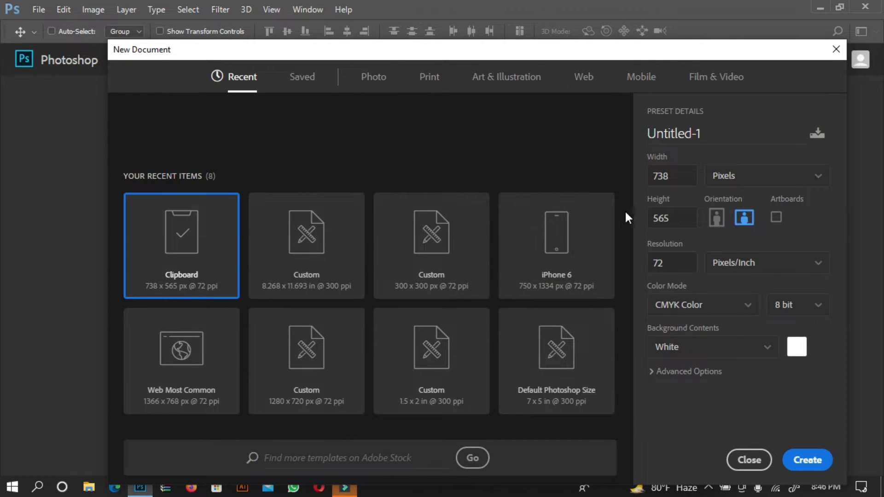
Create a new A4 print document with units in inches and CMYK Color mode
{"action": "left_click", "coordinate": [432, 90]}
{"action": "left_click", "coordinate": [569, 188]}
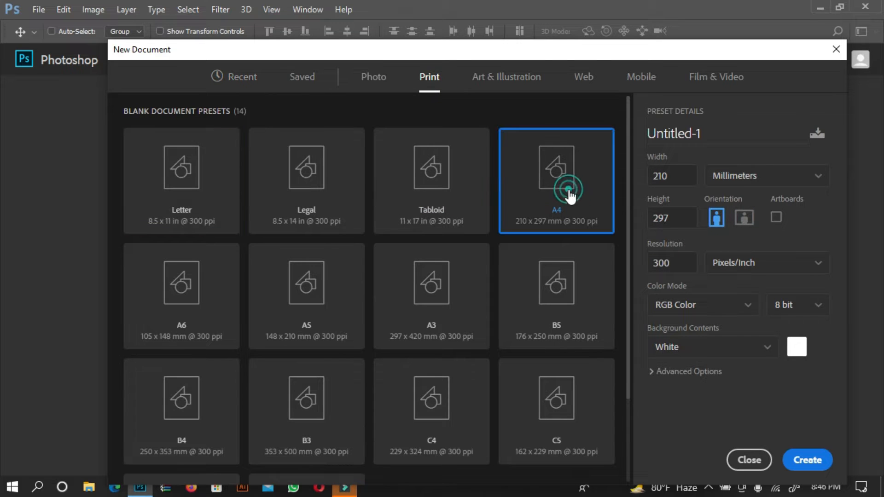
{"action": "left_click", "coordinate": [759, 180]}
{"action": "left_click", "coordinate": [752, 226]}
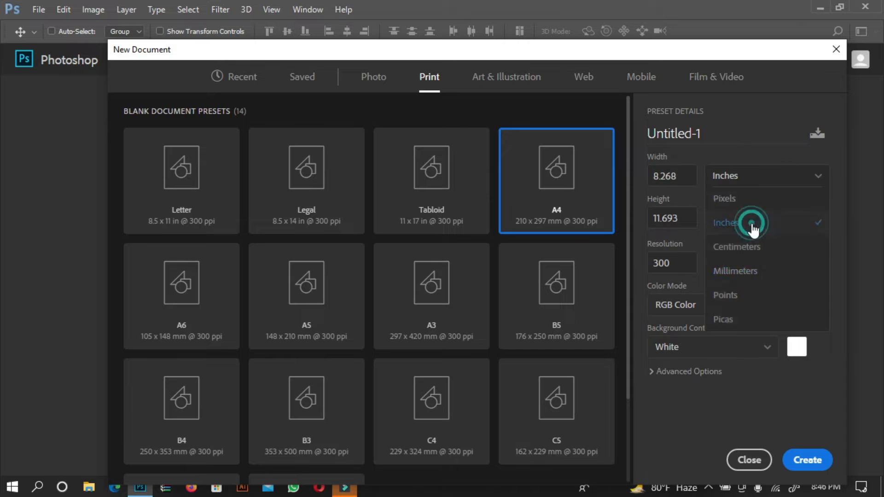
{"action": "left_click", "coordinate": [693, 306]}
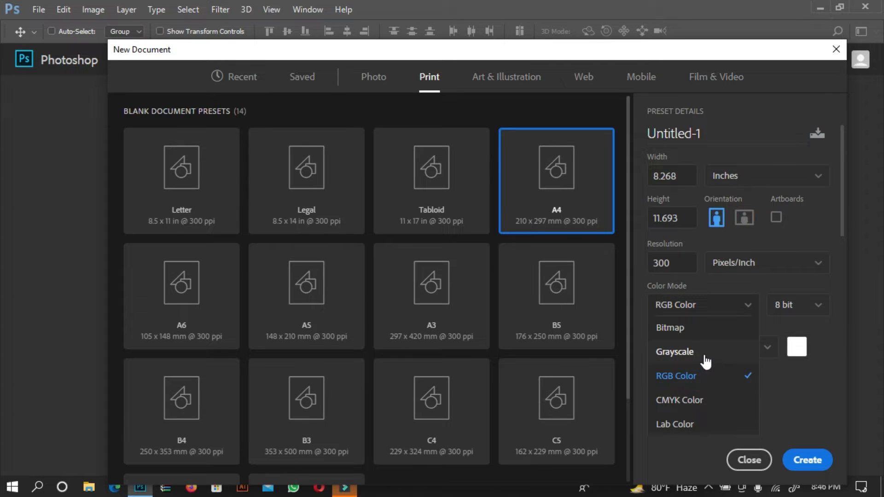
{"action": "left_click", "coordinate": [683, 400]}
{"action": "left_click", "coordinate": [807, 461]}
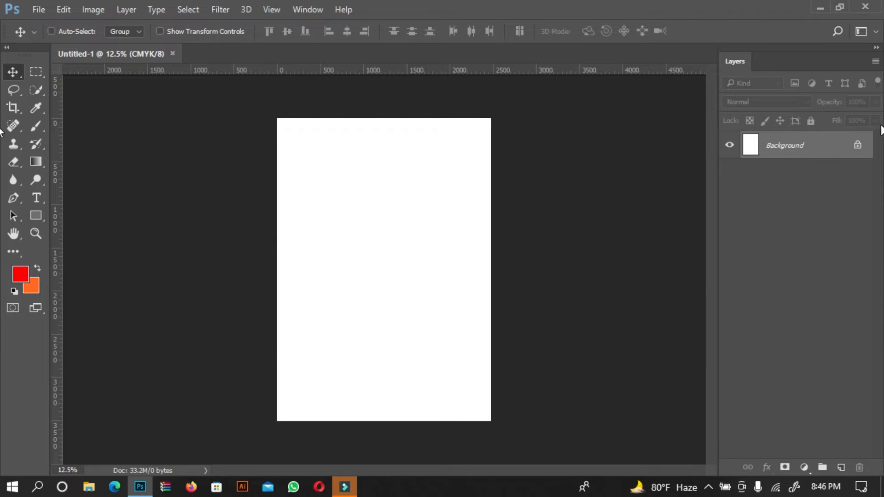
Unlock the background layer
{"action": "left_click", "coordinate": [857, 147]}
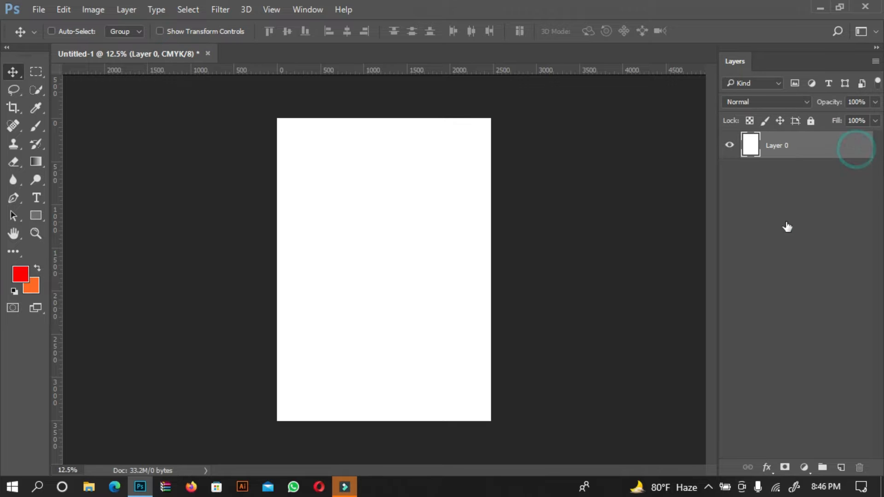
{"action": "double_click", "coordinate": [801, 147]}
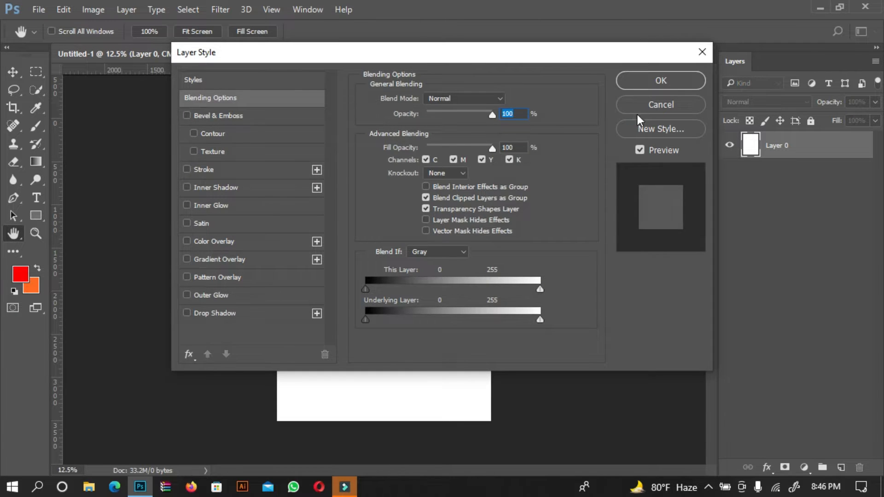
{"action": "left_click", "coordinate": [648, 106]}
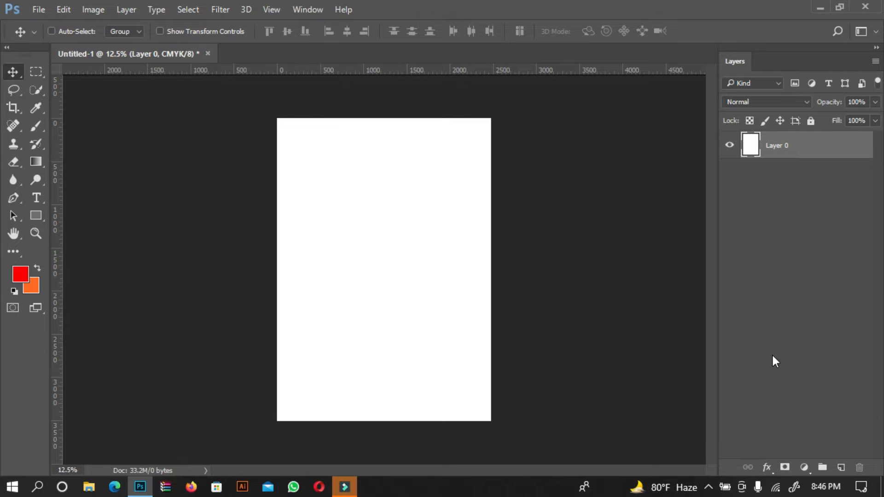
Add a new layer and select the Brush Tool with a soft round brush preset
{"action": "left_click", "coordinate": [840, 468]}
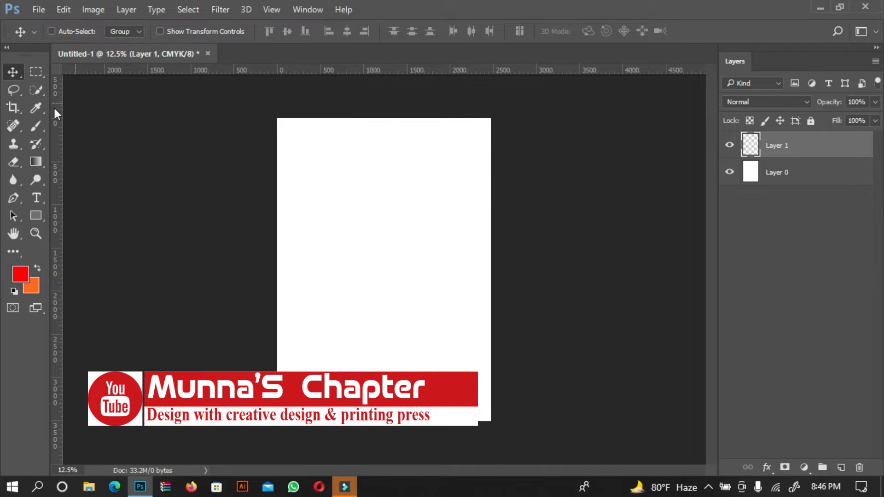
{"action": "left_click", "coordinate": [37, 147]}
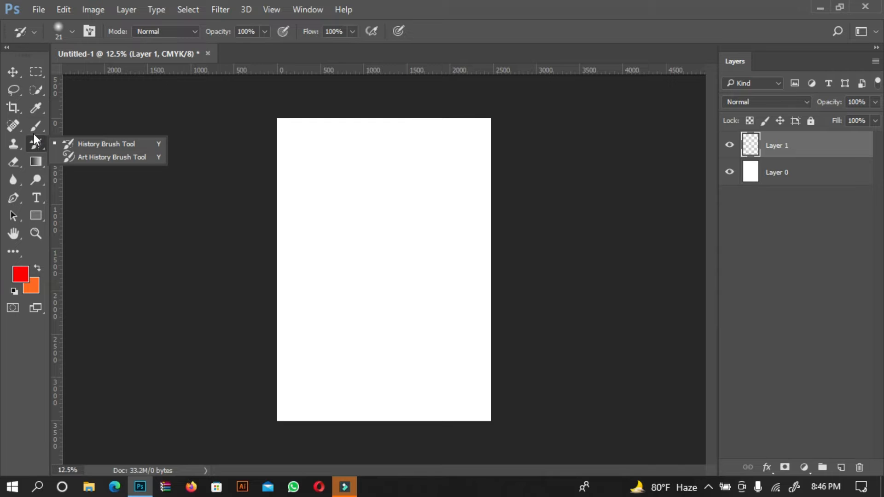
{"action": "left_click", "coordinate": [33, 133]}
{"action": "right_click", "coordinate": [32, 134]}
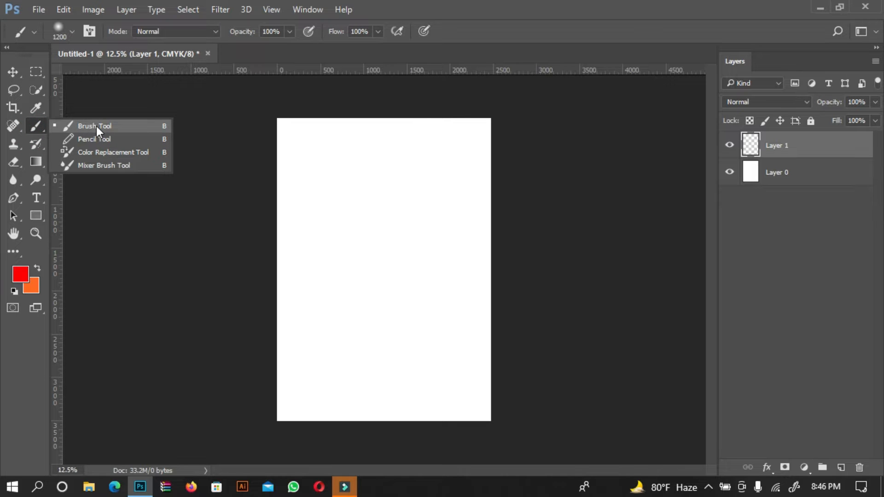
{"action": "left_click", "coordinate": [96, 126]}
{"action": "left_click", "coordinate": [72, 32]}
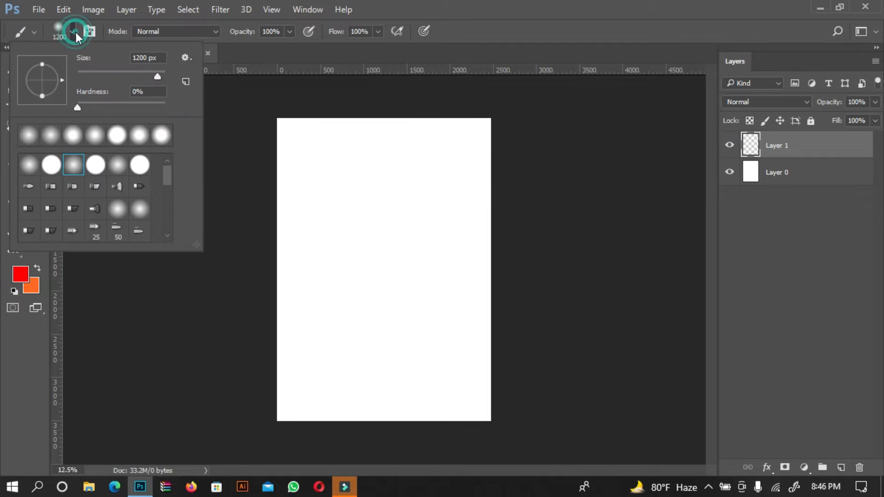
{"action": "left_click", "coordinate": [73, 166]}
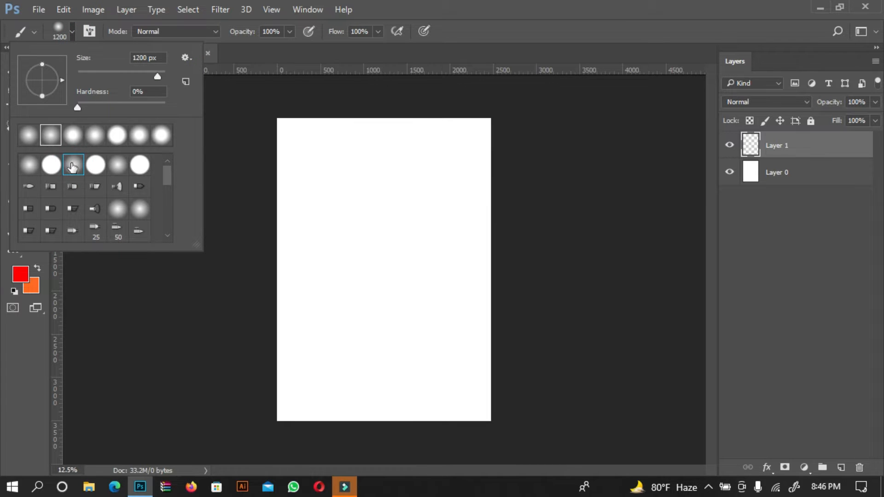
{"action": "left_click", "coordinate": [508, 17]}
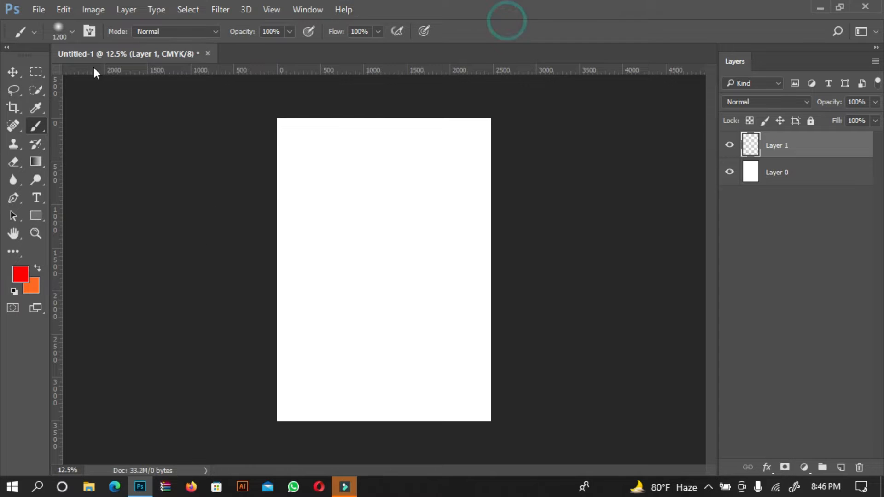
Set the foreground color to light yellow fff43e
{"action": "left_click", "coordinate": [25, 272]}
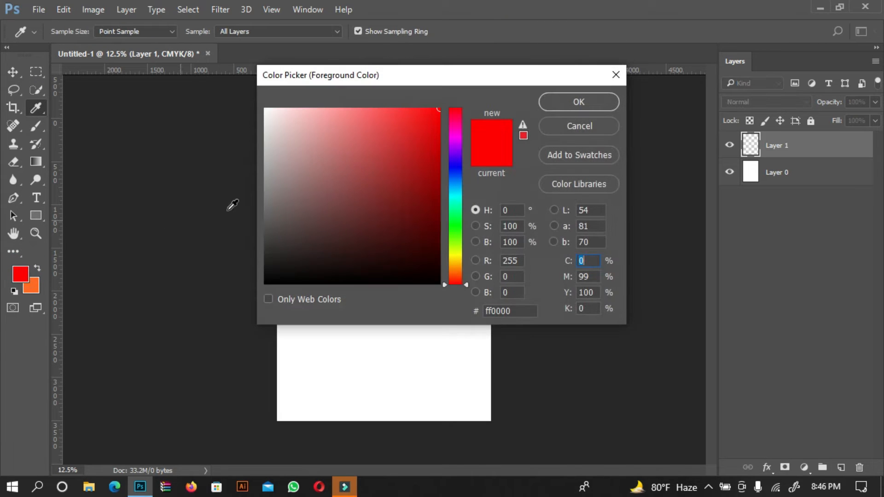
{"action": "left_click_drag", "start_coordinate": [458, 263], "coordinate": [456, 257]}
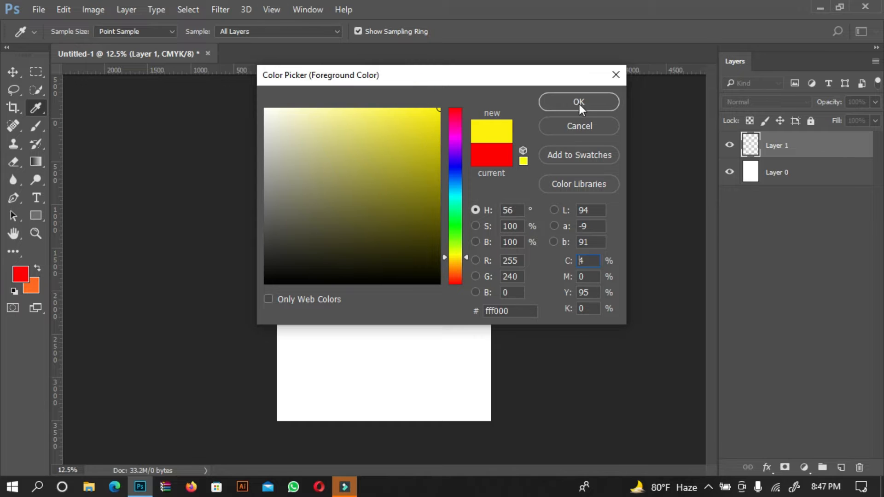
{"action": "left_click_drag", "start_coordinate": [429, 126], "coordinate": [399, 101]}
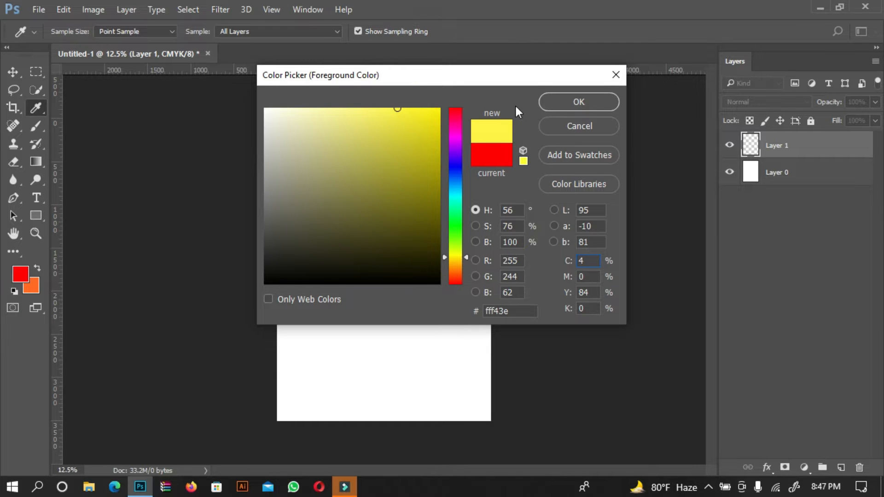
{"action": "left_click", "coordinate": [548, 106]}
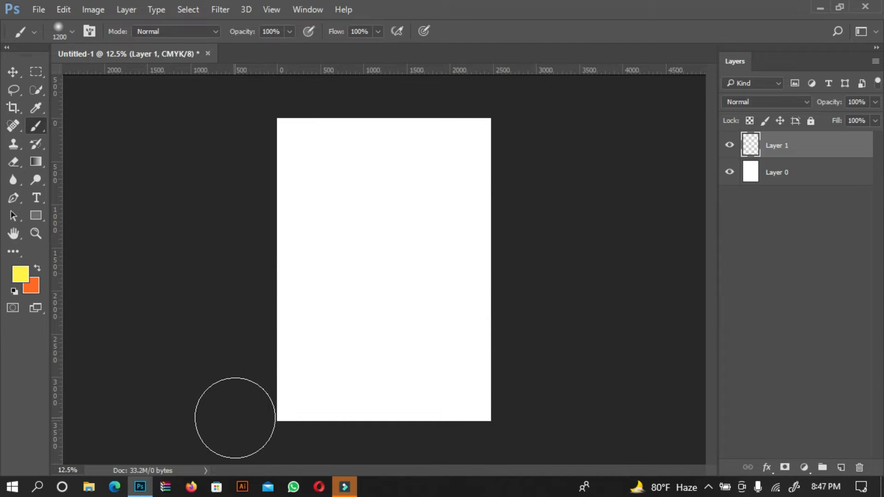
Enlarge the brush to 1500 px and paint a yellow band across the bottom of the canvas
{"action": "key", "text": "bracketright"}
{"action": "key", "text": "bracketright"}
{"action": "key", "text": "bracketright"}
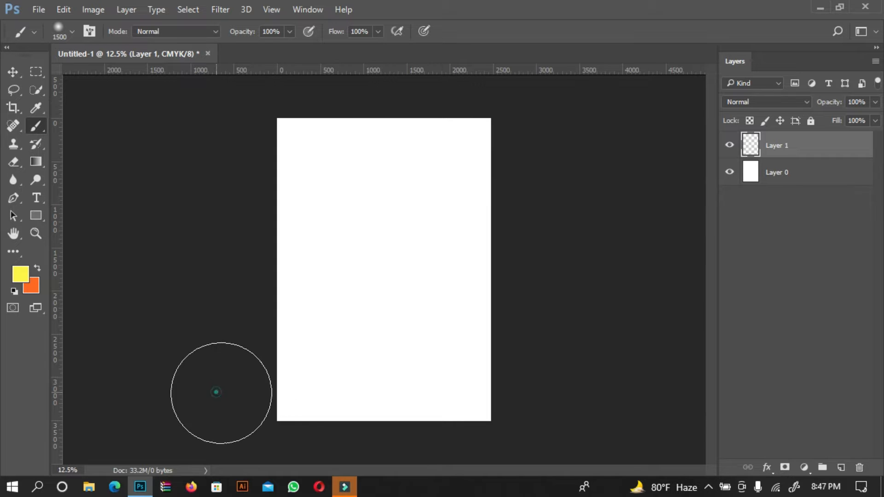
{"action": "left_click_drag", "start_coordinate": [215, 391], "coordinate": [304, 389]}
{"action": "left_click_drag", "start_coordinate": [410, 404], "coordinate": [725, 408]}
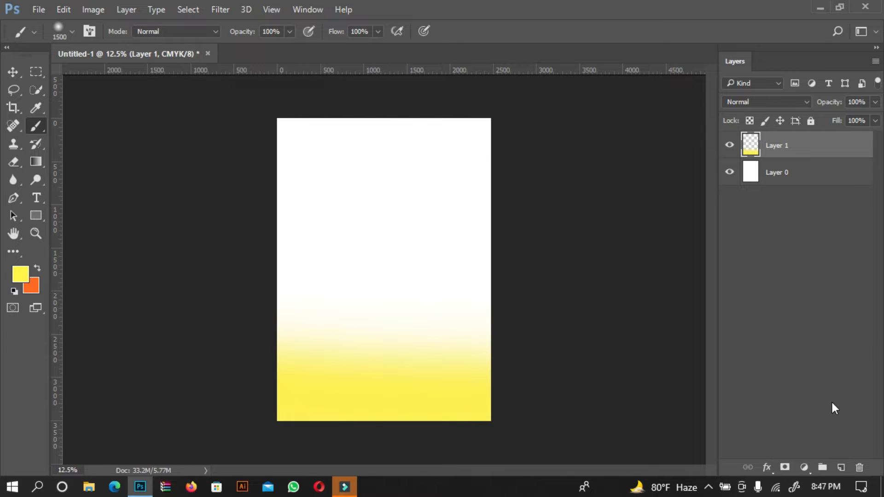
On a new layer, paint a green 53e50b band down the right edge of the canvas
{"action": "left_click", "coordinate": [842, 469]}
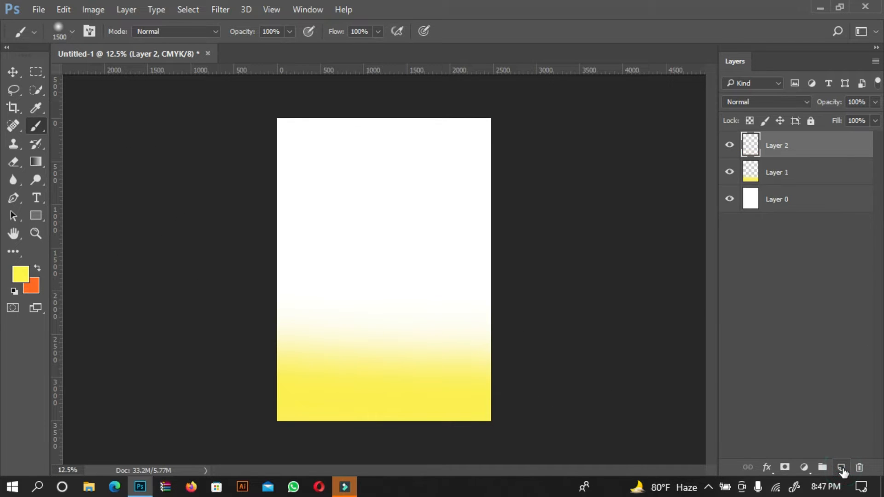
{"action": "left_click", "coordinate": [22, 277]}
{"action": "left_click", "coordinate": [414, 200]}
{"action": "left_click", "coordinate": [373, 158]}
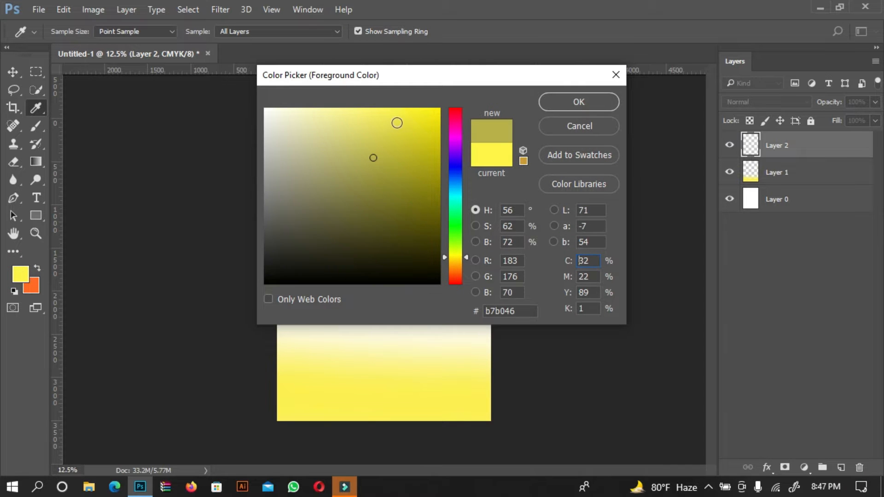
{"action": "left_click", "coordinate": [456, 218]}
{"action": "left_click_drag", "start_coordinate": [417, 154], "coordinate": [335, 117]}
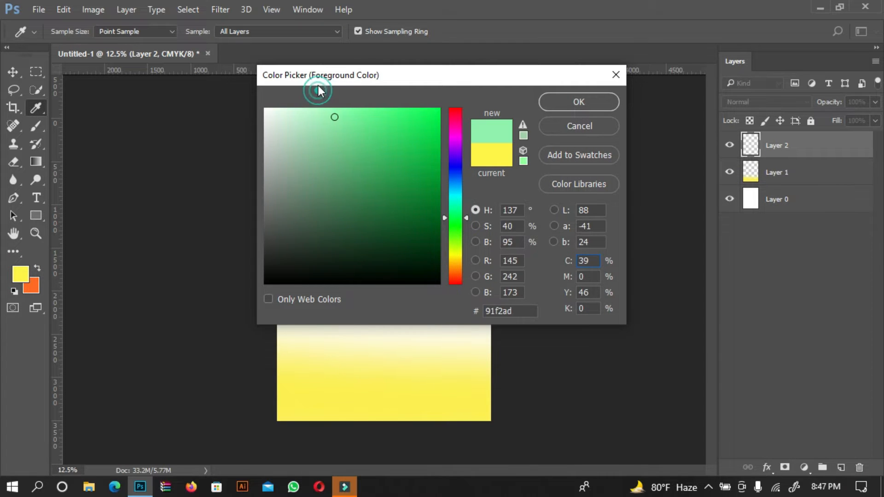
{"action": "left_click", "coordinate": [448, 237]}
{"action": "mouse_move", "coordinate": [416, 117]}
{"action": "left_mouse_down"}
{"action": "mouse_move", "coordinate": [432, 121]}
{"action": "mouse_move", "coordinate": [437, 154]}
{"action": "left_mouse_up"}
{"action": "left_click", "coordinate": [431, 123]}
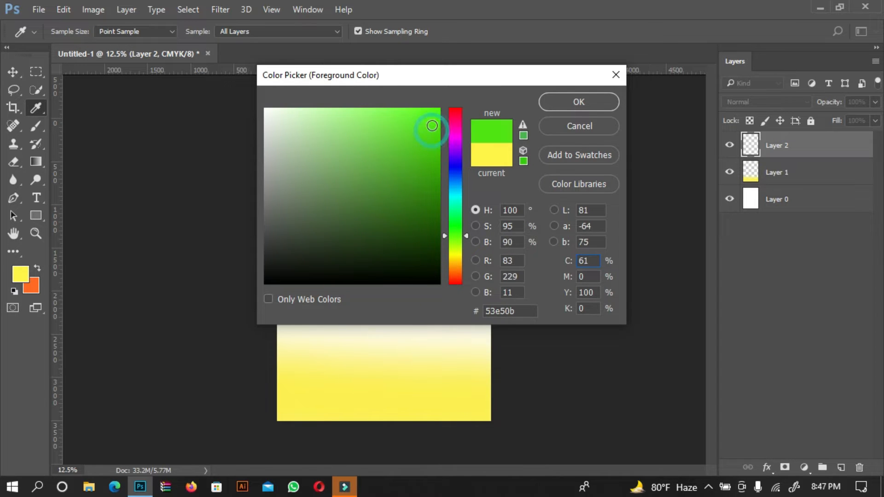
{"action": "left_click", "coordinate": [568, 100]}
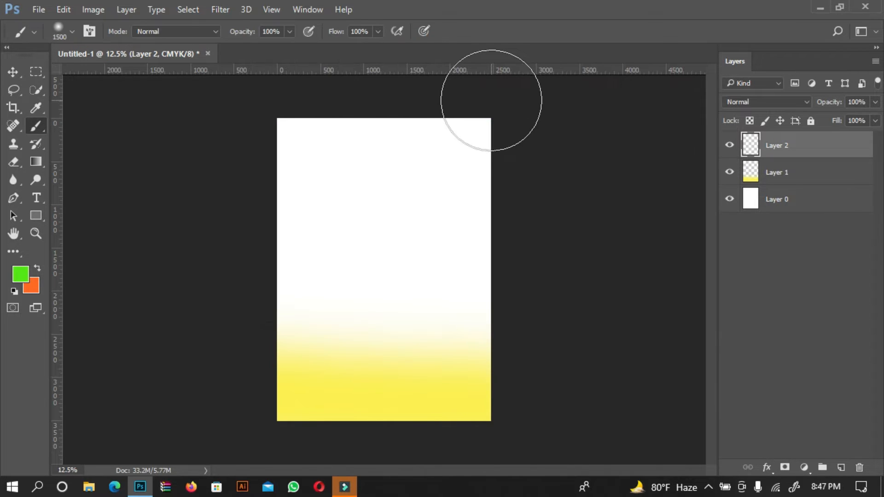
{"action": "left_click_drag", "start_coordinate": [491, 116], "coordinate": [493, 386]}
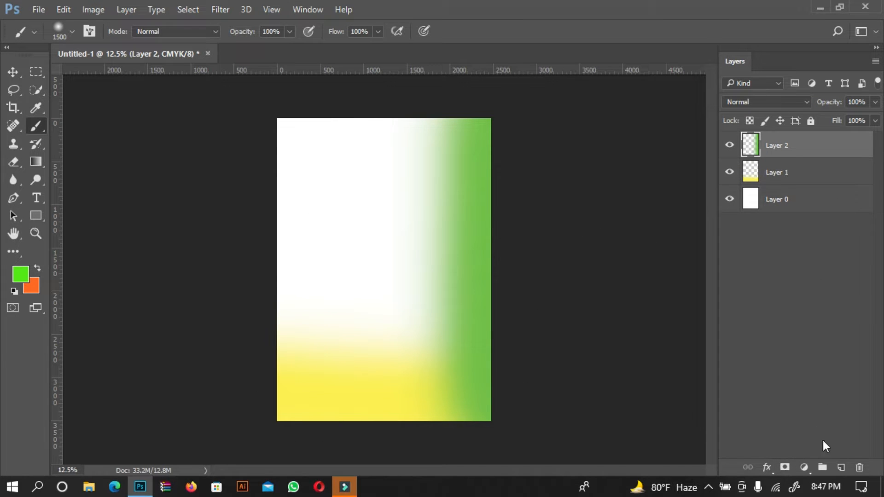
On a new layer, paint a red ff0000 area along the left side of the canvas
{"action": "left_click", "coordinate": [842, 467]}
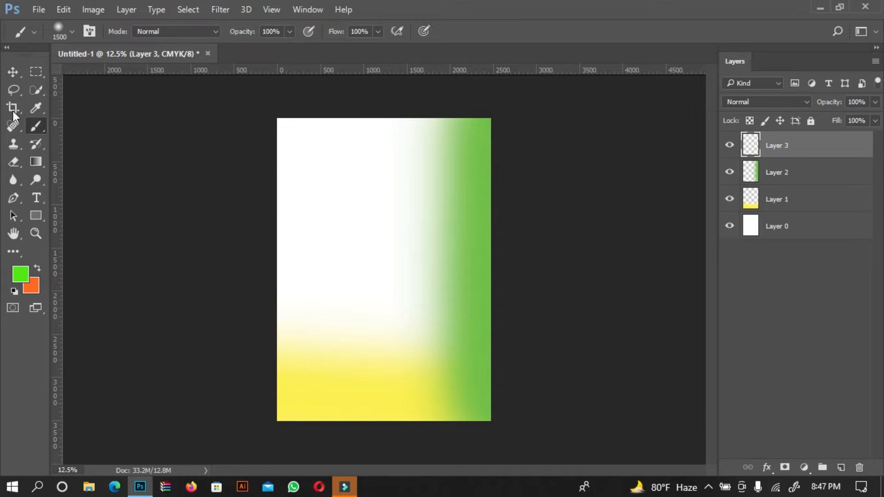
{"action": "left_click", "coordinate": [19, 275]}
{"action": "left_click", "coordinate": [314, 149]}
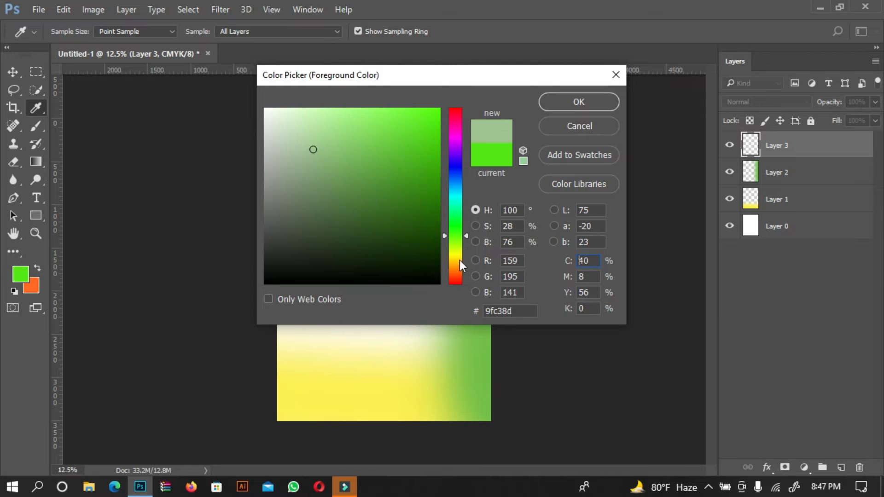
{"action": "left_click_drag", "start_coordinate": [469, 238], "coordinate": [458, 307]}
{"action": "mouse_move", "coordinate": [413, 158]}
{"action": "left_mouse_down"}
{"action": "mouse_move", "coordinate": [342, 44]}
{"action": "mouse_move", "coordinate": [530, 45]}
{"action": "left_mouse_up"}
{"action": "left_click", "coordinate": [574, 102]}
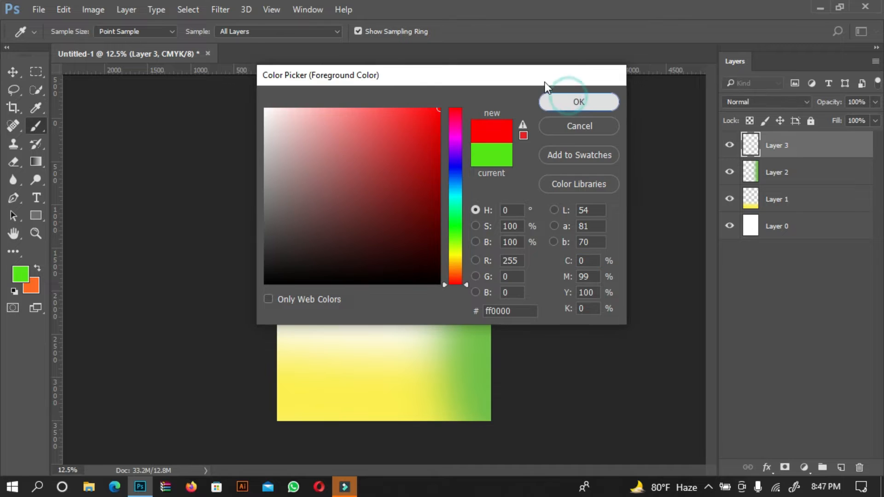
{"action": "mouse_move", "coordinate": [273, 284]}
{"action": "left_mouse_down"}
{"action": "mouse_move", "coordinate": [273, 250]}
{"action": "mouse_move", "coordinate": [308, 132]}
{"action": "mouse_move", "coordinate": [365, 43]}
{"action": "left_mouse_up"}
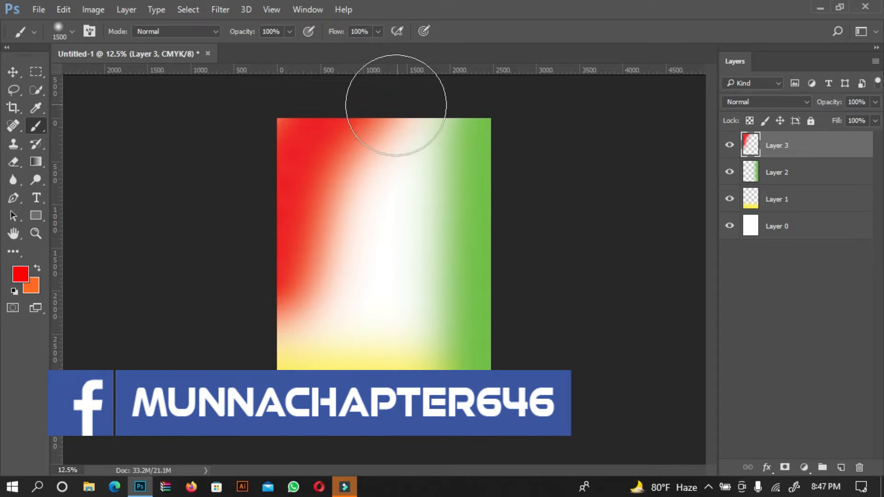
Paint red across the top edge of the canvas, undoing and redoing the stroke once
{"action": "left_click_drag", "start_coordinate": [385, 113], "coordinate": [574, 112]}
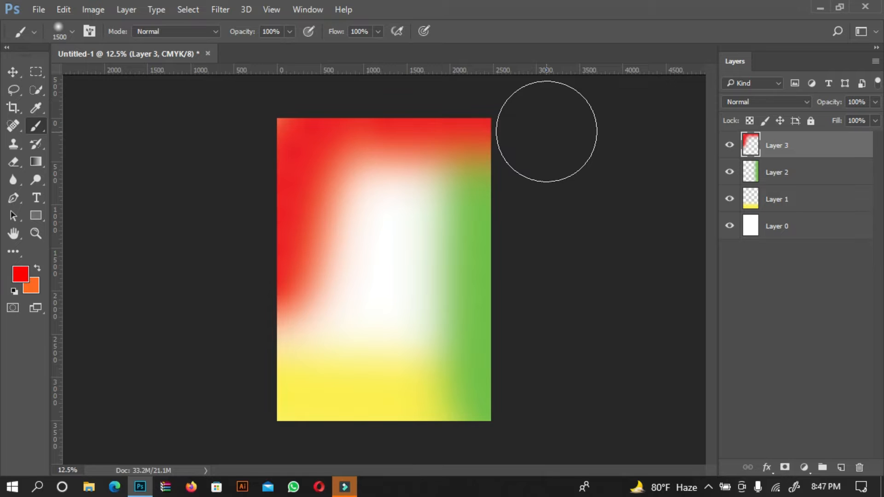
{"action": "key", "text": "ctrl+z"}
{"action": "mouse_move", "coordinate": [381, 92]}
{"action": "left_mouse_down"}
{"action": "mouse_move", "coordinate": [504, 89]}
{"action": "mouse_move", "coordinate": [552, 111]}
{"action": "left_mouse_up"}
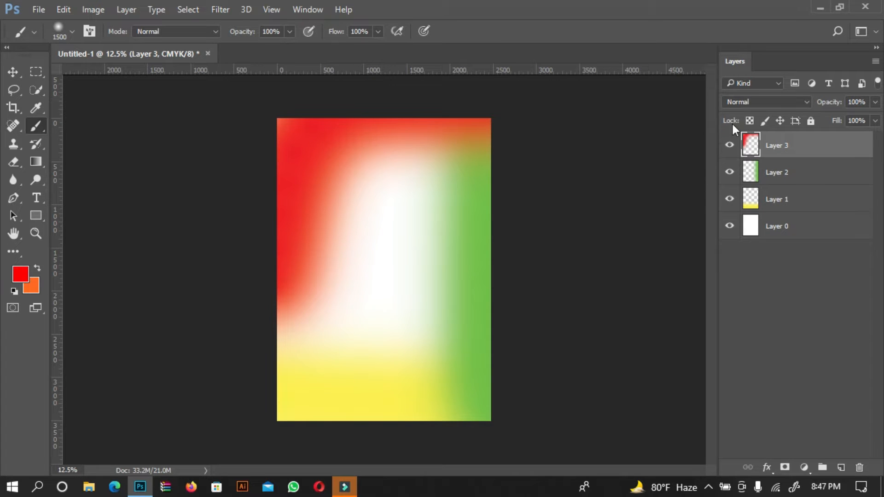
On a new layer, pick a cyan foreground colour and paint it down the left edge of the canvas
{"action": "left_click", "coordinate": [842, 468]}
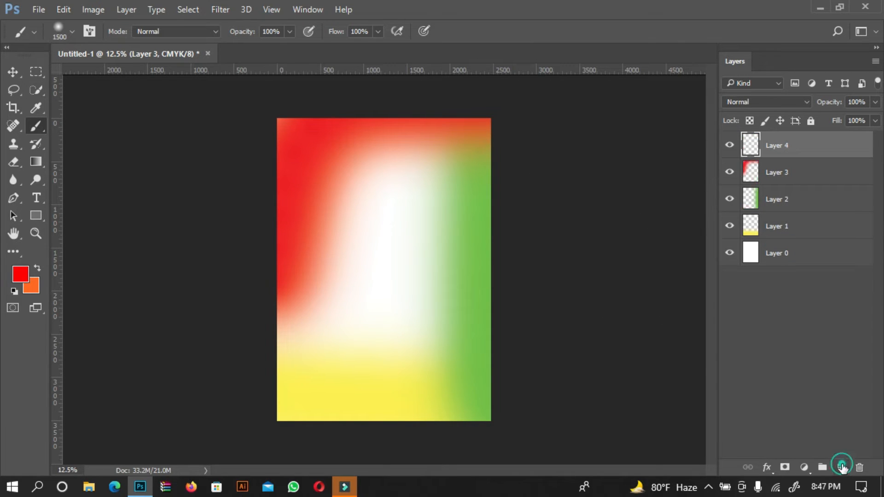
{"action": "left_click", "coordinate": [26, 275]}
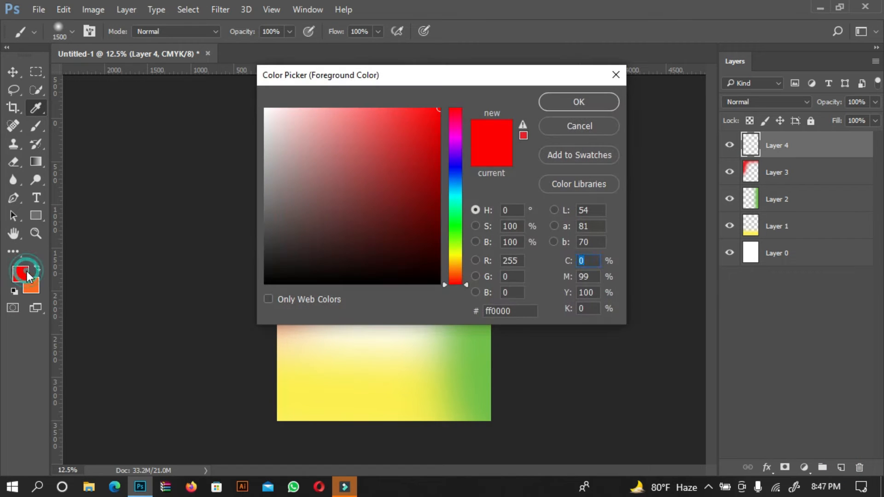
{"action": "mouse_move", "coordinate": [423, 193]}
{"action": "left_mouse_down"}
{"action": "mouse_move", "coordinate": [420, 144]}
{"action": "mouse_move", "coordinate": [361, 111]}
{"action": "left_mouse_up"}
{"action": "left_click", "coordinate": [458, 207]}
{"action": "mouse_move", "coordinate": [416, 144]}
{"action": "left_mouse_down"}
{"action": "mouse_move", "coordinate": [432, 95]}
{"action": "mouse_move", "coordinate": [459, 98]}
{"action": "mouse_move", "coordinate": [394, 94]}
{"action": "left_mouse_up"}
{"action": "left_click_drag", "start_coordinate": [461, 202], "coordinate": [462, 197]}
{"action": "left_click_drag", "start_coordinate": [412, 119], "coordinate": [468, 95]}
{"action": "left_click", "coordinate": [599, 101]}
{"action": "key", "text": "b"}
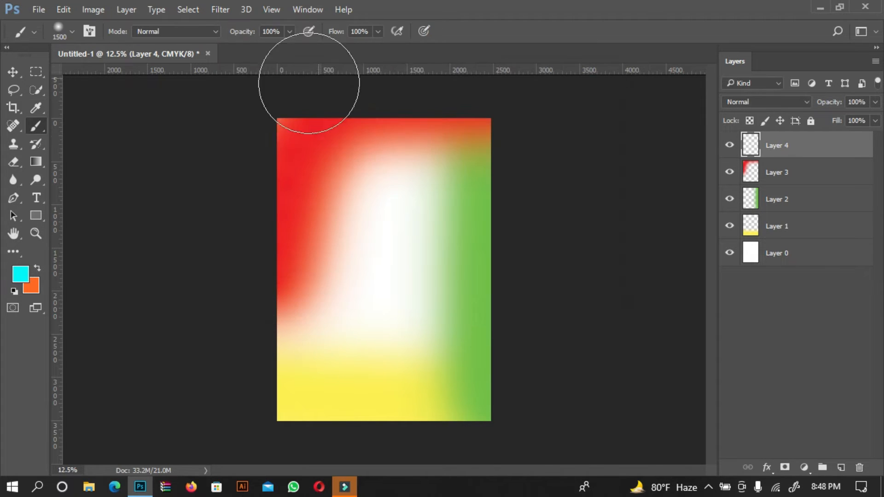
{"action": "left_click_drag", "start_coordinate": [251, 207], "coordinate": [292, 458]}
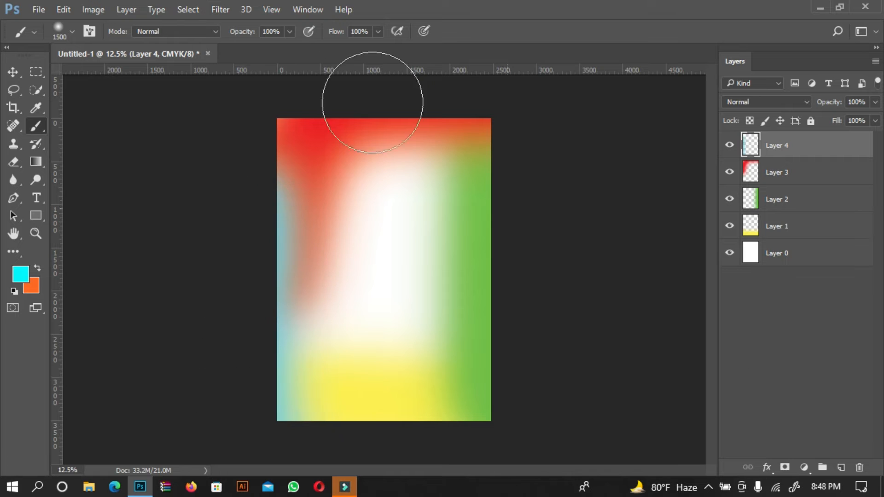
{"action": "left_click_drag", "start_coordinate": [267, 95], "coordinate": [257, 256]}
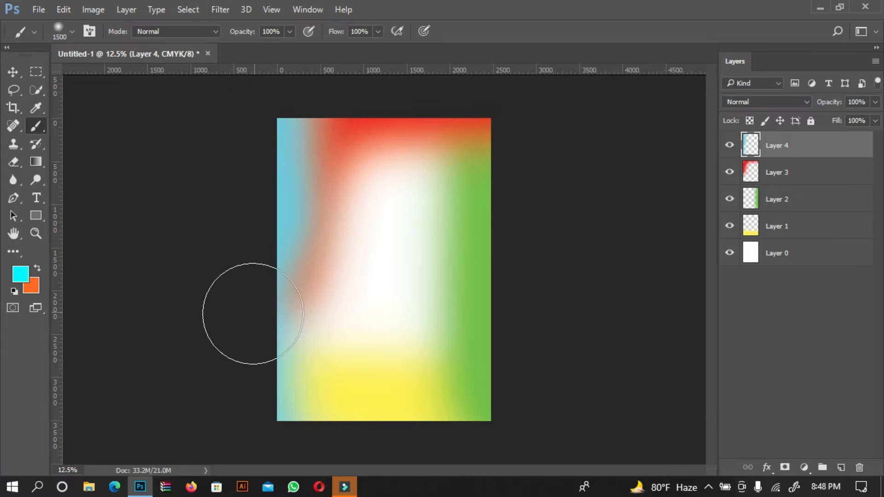
{"action": "left_click_drag", "start_coordinate": [254, 313], "coordinate": [256, 405]}
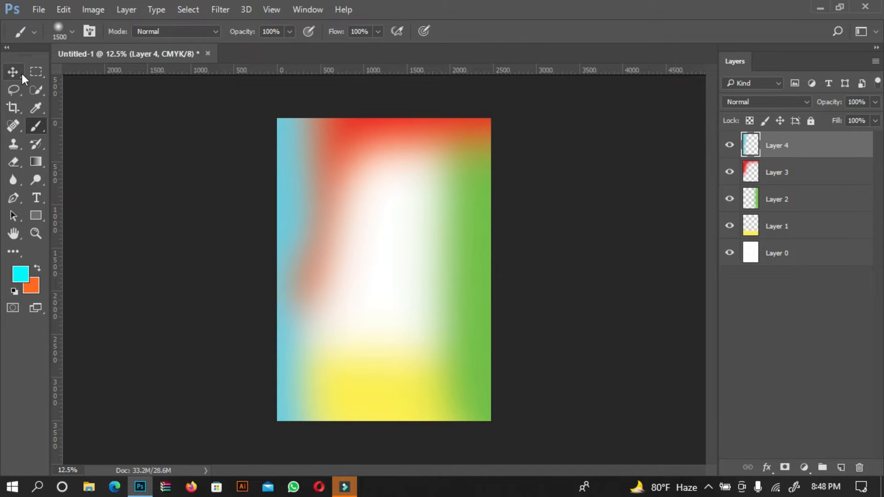
Add two new empty layers above the cyan layer
{"action": "left_click", "coordinate": [14, 71]}
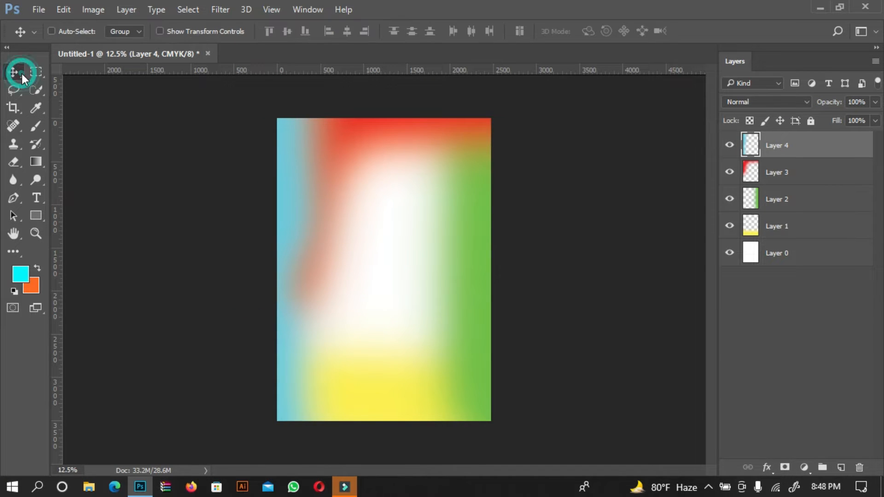
{"action": "left_click", "coordinate": [840, 468]}
{"action": "left_click", "coordinate": [840, 467]}
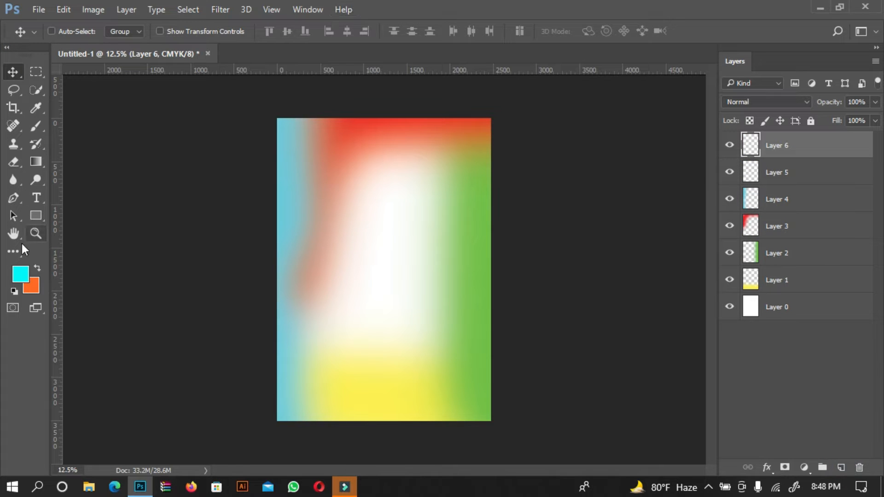
Set the foreground colour to white ffffff
{"action": "left_click", "coordinate": [20, 274]}
{"action": "left_click_drag", "start_coordinate": [331, 142], "coordinate": [156, 1]}
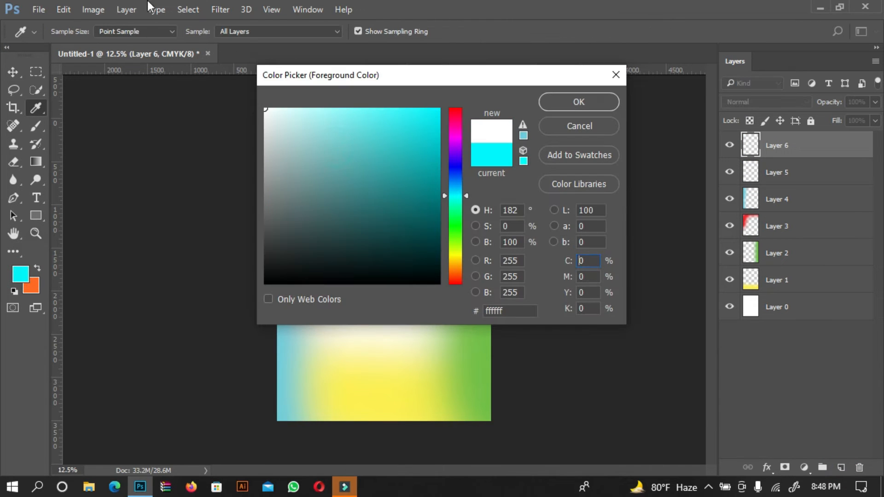
{"action": "left_click", "coordinate": [568, 105]}
{"action": "key", "text": "v"}
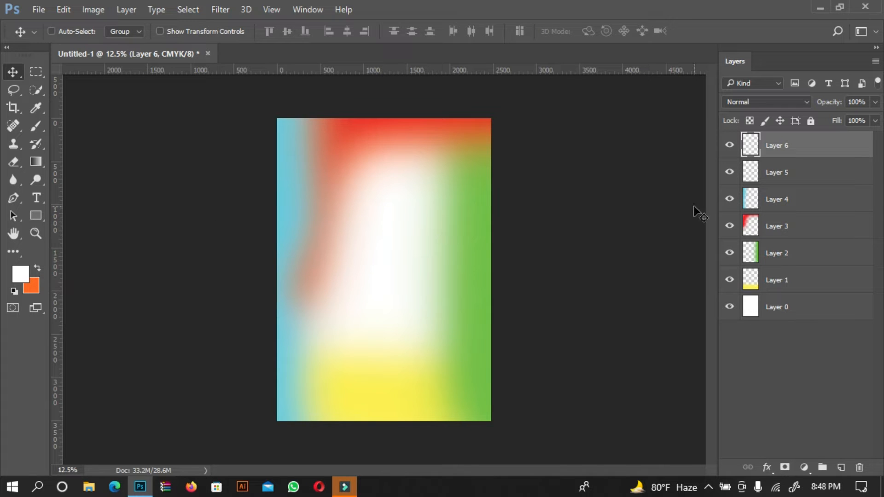
{"action": "left_click", "coordinate": [145, 214]}
{"action": "left_click", "coordinate": [382, 264]}
{"action": "left_click", "coordinate": [23, 273]}
{"action": "left_click_drag", "start_coordinate": [381, 116], "coordinate": [209, 7]}
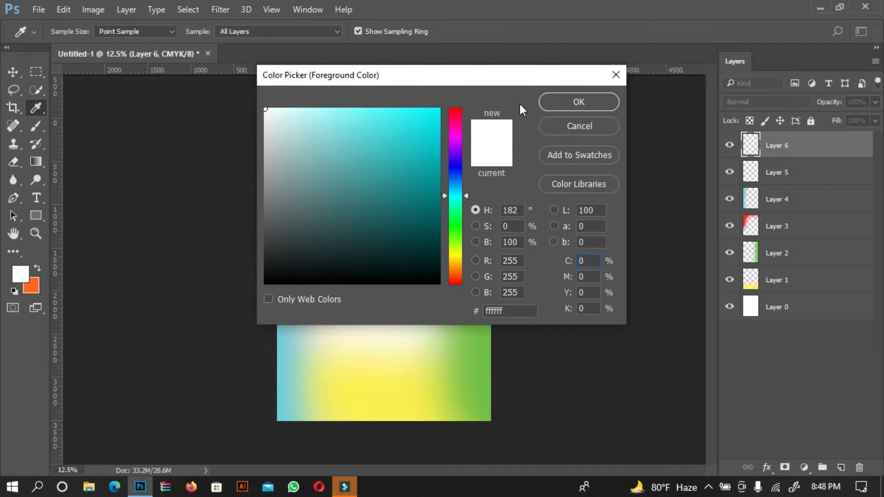
{"action": "left_click", "coordinate": [551, 101]}
{"action": "key", "text": "v"}
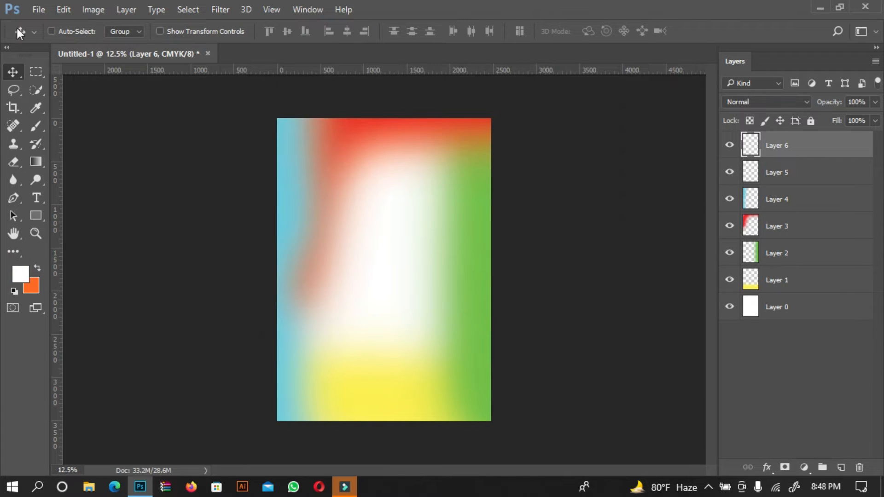
Enlarge the brush to 2400 px and paint a white patch in the centre of the canvas
{"action": "left_click", "coordinate": [33, 128]}
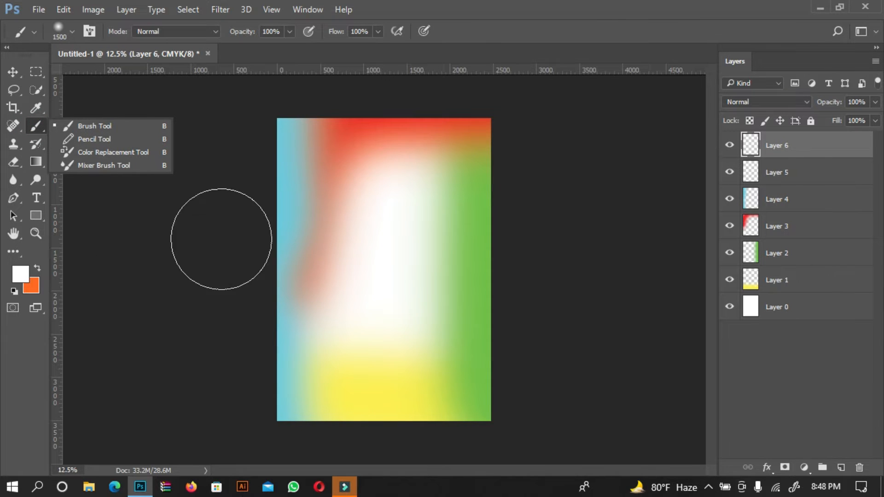
{"action": "left_click", "coordinate": [185, 288]}
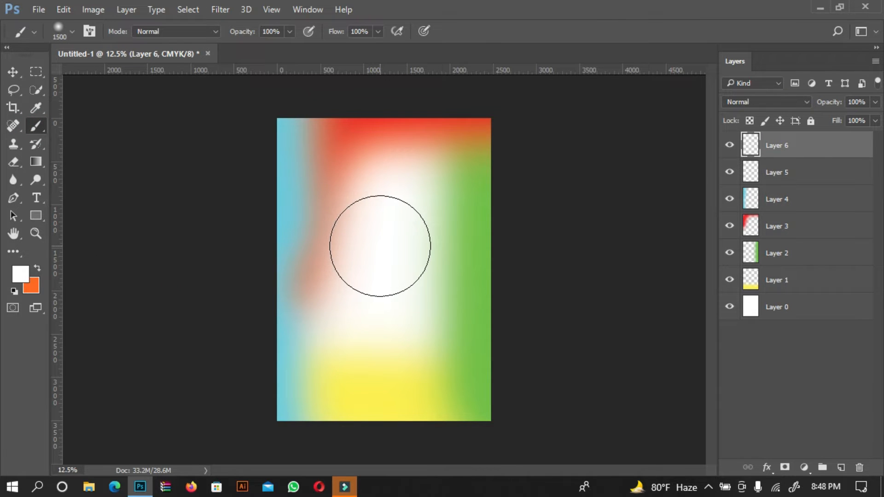
{"action": "key", "text": "bracketright"}
{"action": "key", "text": "bracketright"}
{"action": "key", "text": "bracketright"}
{"action": "key", "text": "bracketright"}
{"action": "key", "text": "bracketright"}
{"action": "key", "text": "bracketright"}
{"action": "key", "text": "bracketright"}
{"action": "key", "text": "bracketright"}
{"action": "key", "text": "bracketright"}
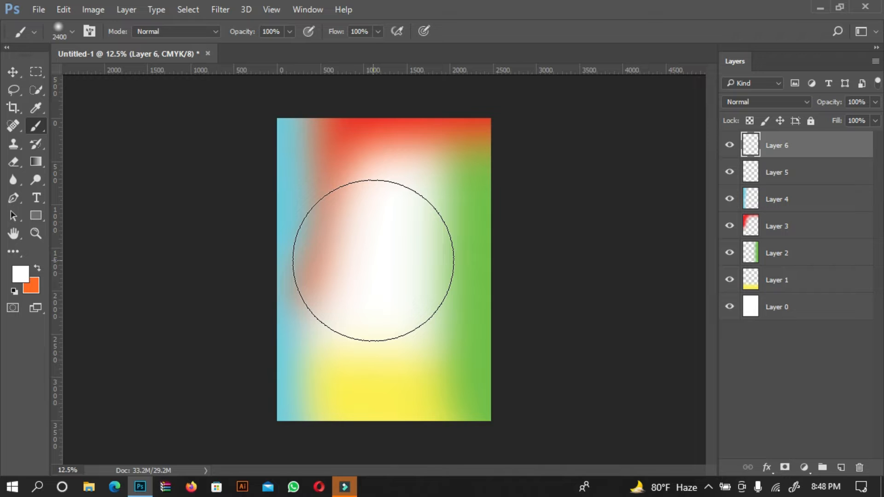
{"action": "mouse_move", "coordinate": [374, 260]}
{"action": "left_mouse_down"}
{"action": "mouse_move", "coordinate": [397, 261]}
{"action": "mouse_move", "coordinate": [371, 259]}
{"action": "left_mouse_up"}
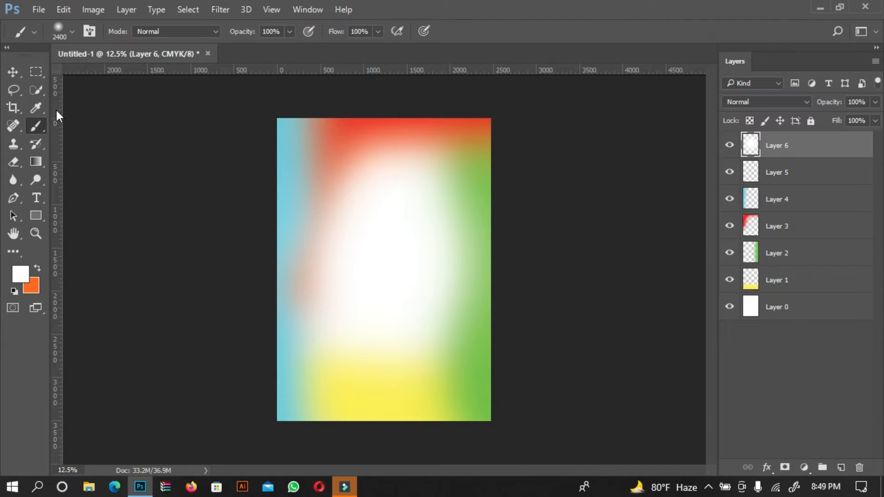
Switch to Chrome and search Google for "colorful bg"
{"action": "left_click", "coordinate": [15, 72]}
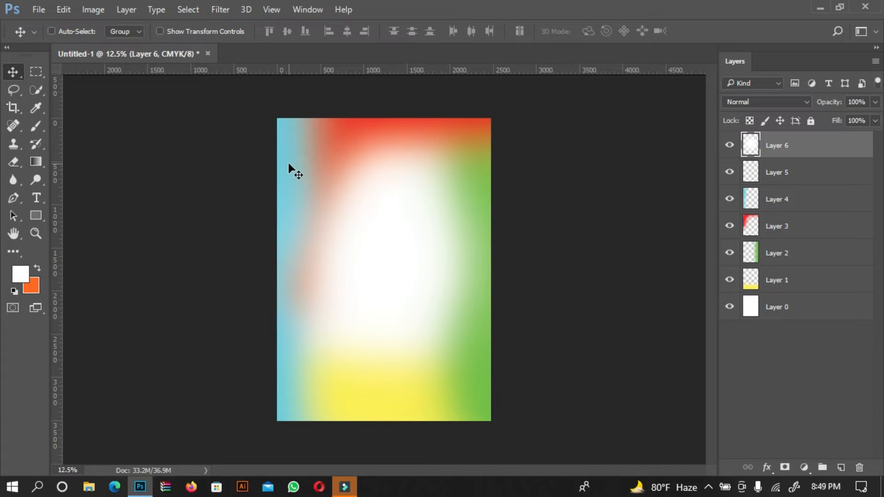
{"action": "left_click", "coordinate": [823, 6]}
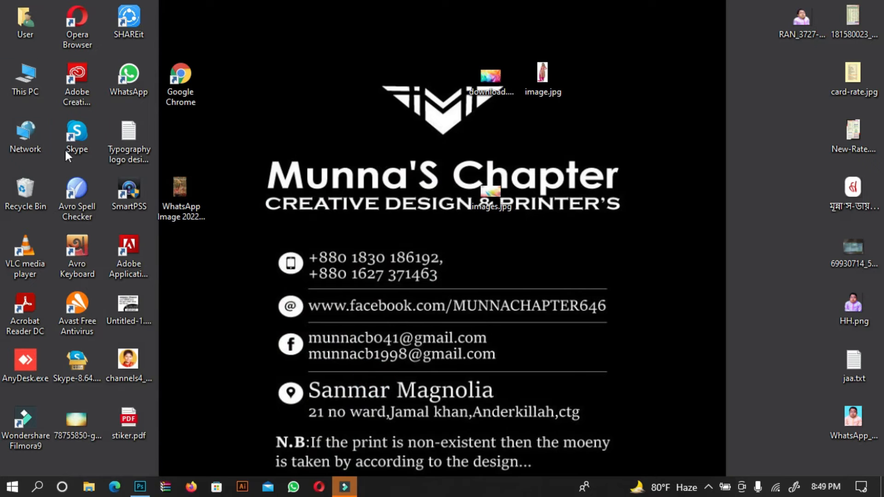
{"action": "double_click", "coordinate": [187, 94]}
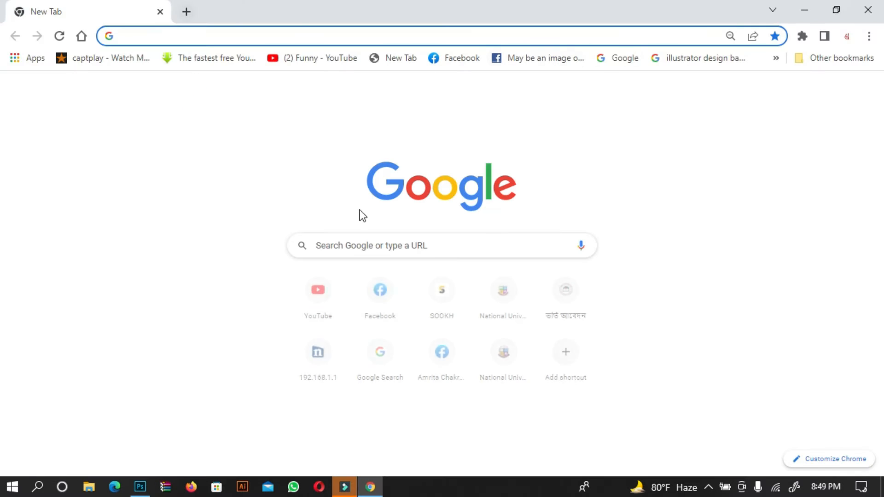
{"action": "left_click", "coordinate": [444, 245]}
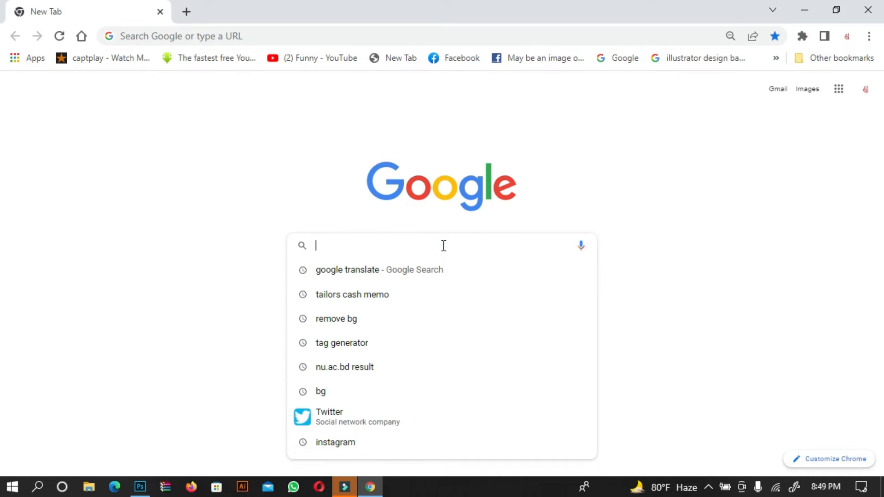
{"action": "type", "text": "c"}
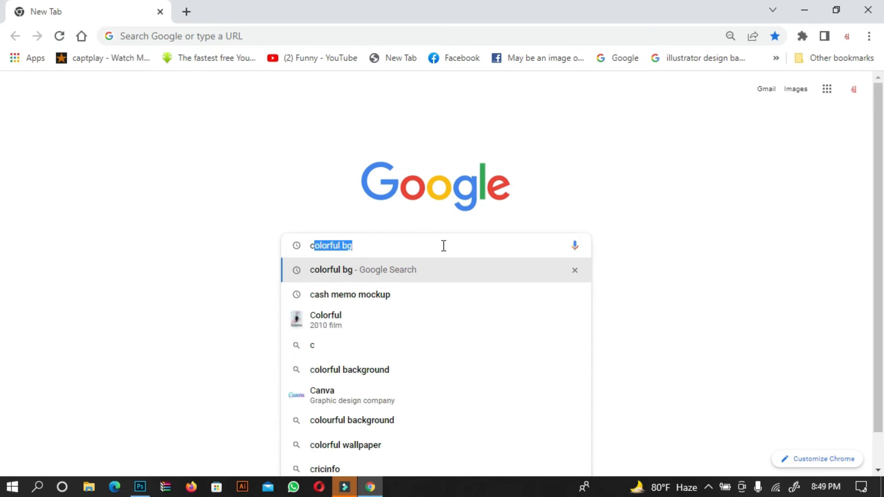
{"action": "key", "text": "Return"}
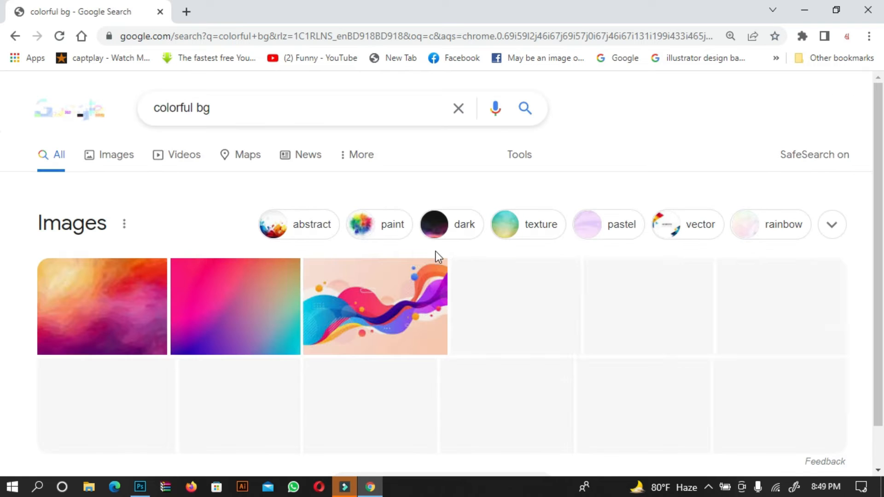
Save a colourful low-poly image from Google Images to the desktop, replacing the existing download.jpg
{"action": "left_click", "coordinate": [122, 152]}
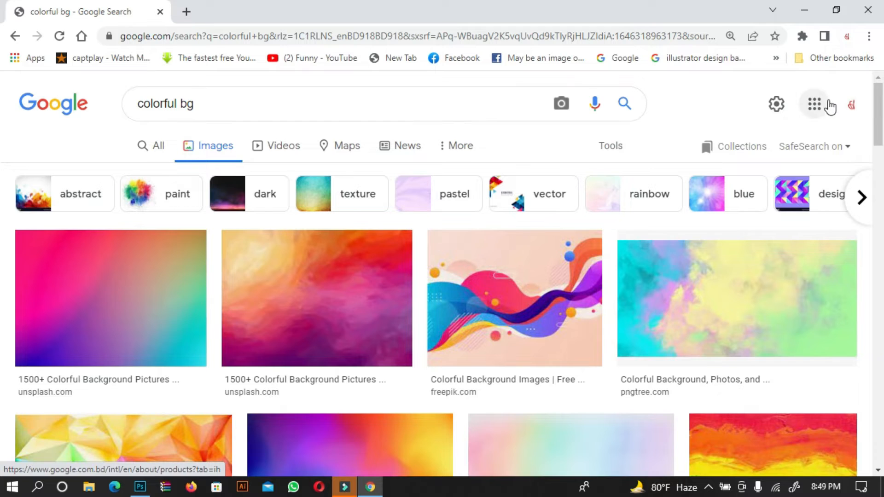
{"action": "left_click_drag", "start_coordinate": [878, 108], "coordinate": [875, 156]}
{"action": "left_click", "coordinate": [142, 187]}
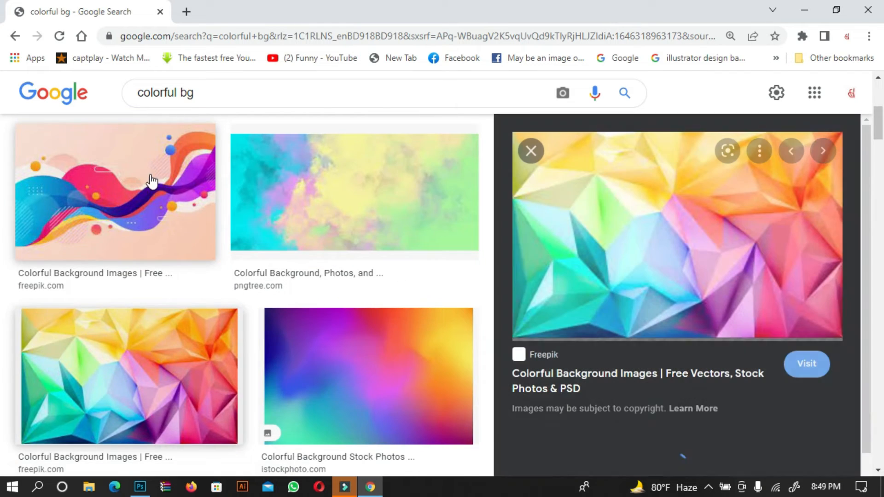
{"action": "left_click_drag", "start_coordinate": [671, 223], "coordinate": [427, 169]}
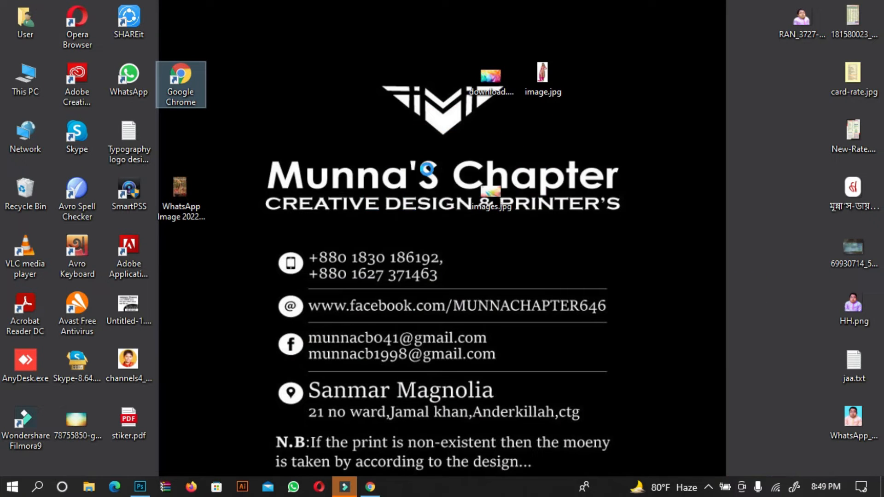
{"action": "left_click", "coordinate": [437, 192]}
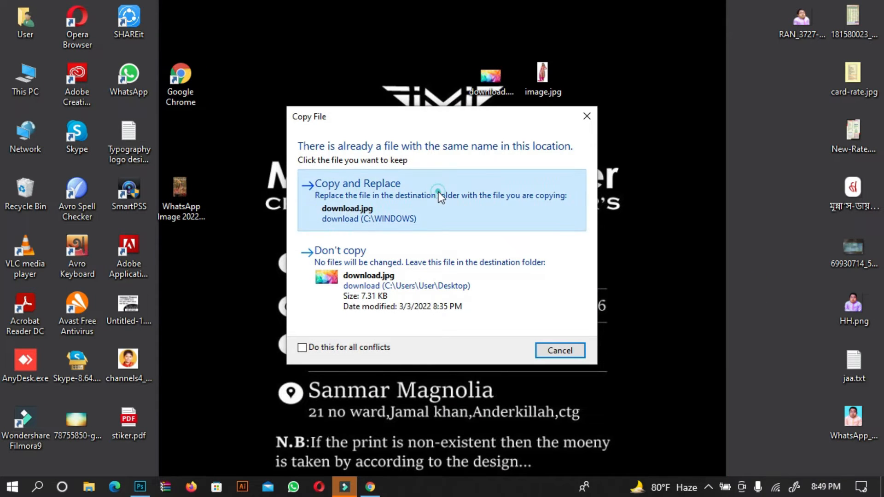
{"action": "left_click_drag", "start_coordinate": [437, 194], "coordinate": [312, 269]}
Place download.jpg into the document and scale it to cover the upper part of the canvas
{"action": "left_click_drag", "start_coordinate": [353, 227], "coordinate": [386, 201]}
{"action": "left_click_drag", "start_coordinate": [370, 239], "coordinate": [334, 153]}
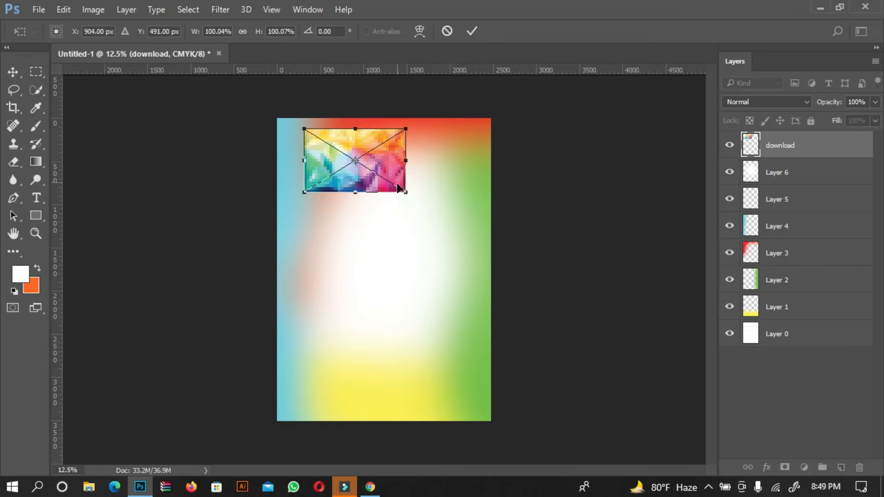
{"action": "mouse_move", "coordinate": [406, 192]}
{"action": "left_mouse_down"}
{"action": "mouse_move", "coordinate": [484, 242]}
{"action": "mouse_move", "coordinate": [412, 188]}
{"action": "left_mouse_up"}
{"action": "key", "text": "Return"}
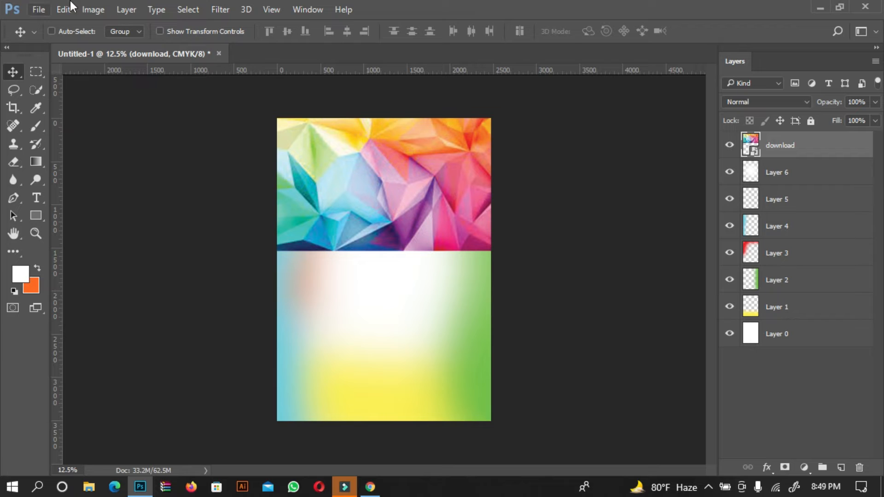
Rasterize the placed image and erase its lower part with a soft 1600 px eraser
{"action": "left_click", "coordinate": [36, 125]}
{"action": "left_click", "coordinate": [18, 167]}
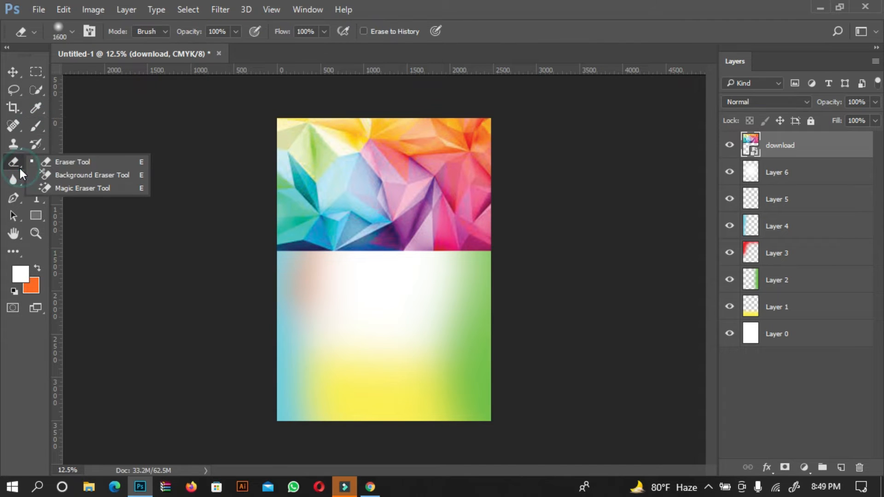
{"action": "left_click", "coordinate": [62, 167]}
{"action": "left_click", "coordinate": [70, 36]}
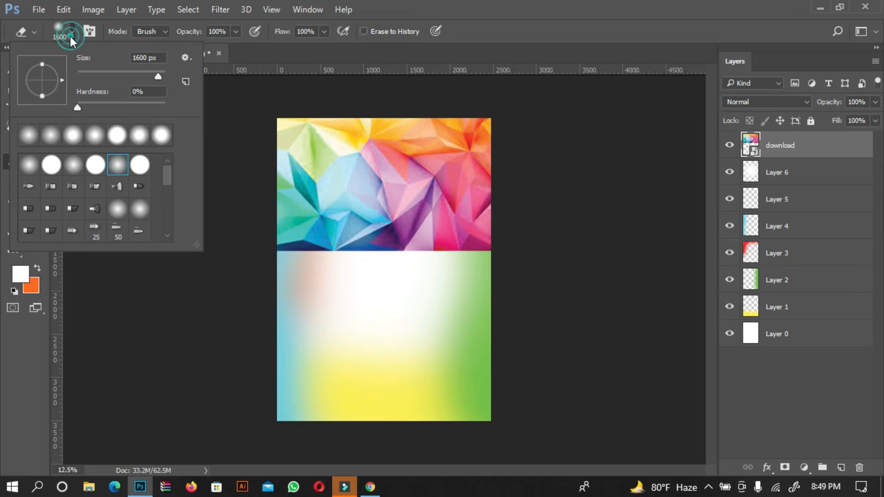
{"action": "left_click", "coordinate": [73, 164]}
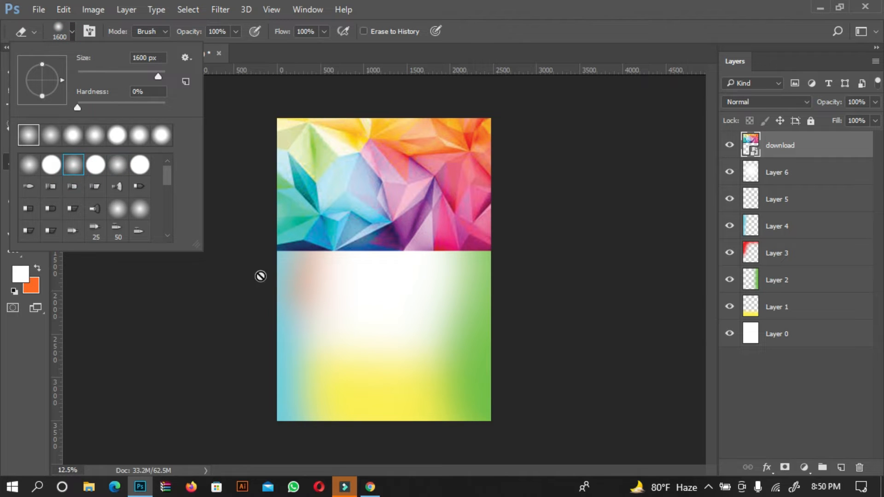
{"action": "left_click", "coordinate": [228, 276]}
{"action": "left_click", "coordinate": [414, 203]}
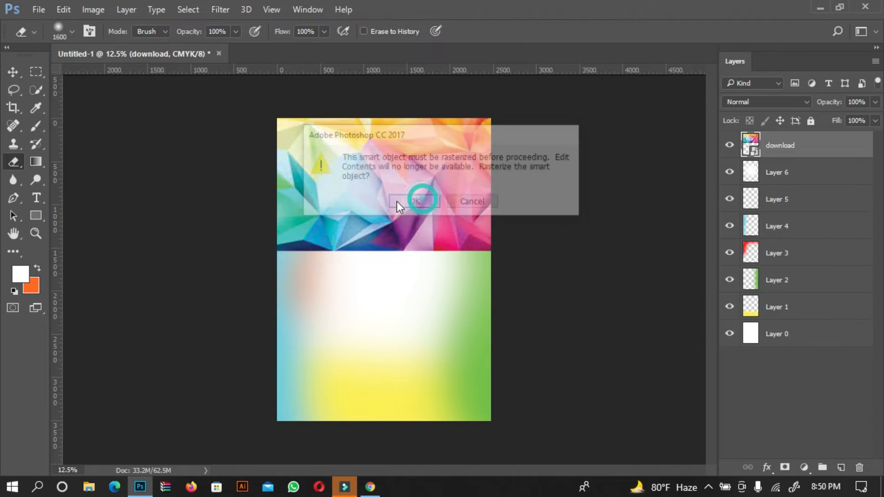
{"action": "mouse_move", "coordinate": [300, 207]}
{"action": "left_mouse_down"}
{"action": "mouse_move", "coordinate": [306, 203]}
{"action": "mouse_move", "coordinate": [270, 221]}
{"action": "mouse_move", "coordinate": [339, 254]}
{"action": "mouse_move", "coordinate": [554, 247]}
{"action": "mouse_move", "coordinate": [438, 235]}
{"action": "mouse_move", "coordinate": [634, 244]}
{"action": "left_mouse_up"}
{"action": "mouse_move", "coordinate": [264, 209]}
{"action": "left_mouse_down"}
{"action": "mouse_move", "coordinate": [213, 243]}
{"action": "mouse_move", "coordinate": [405, 231]}
{"action": "mouse_move", "coordinate": [499, 236]}
{"action": "mouse_move", "coordinate": [621, 263]}
{"action": "left_mouse_up"}
{"action": "left_click", "coordinate": [13, 73]}
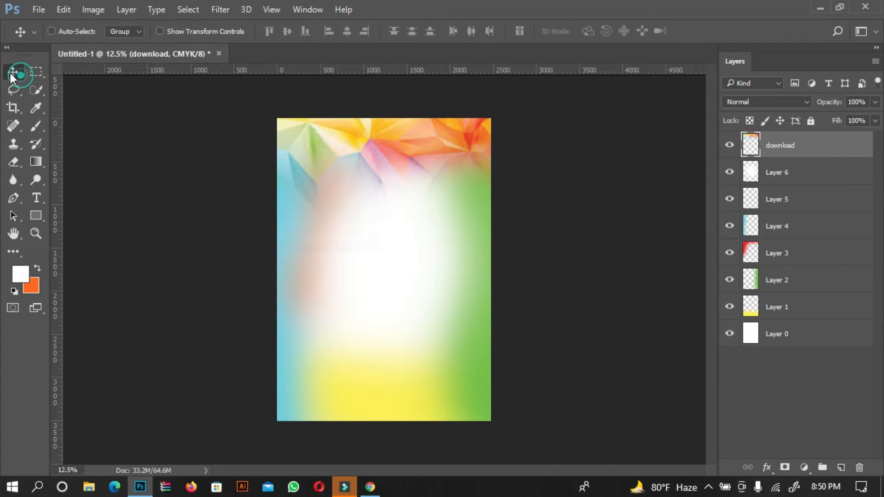
Set the download layer's blend mode to Multiply
{"action": "left_click", "coordinate": [756, 102]}
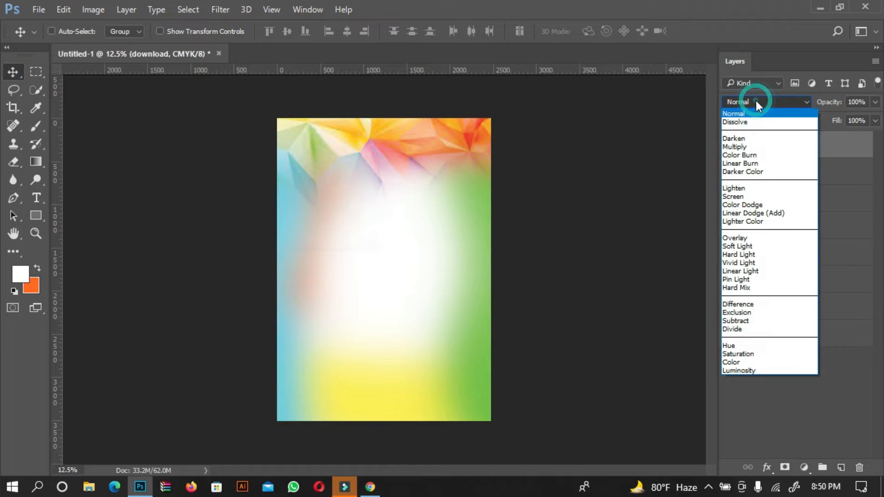
{"action": "left_click", "coordinate": [765, 147]}
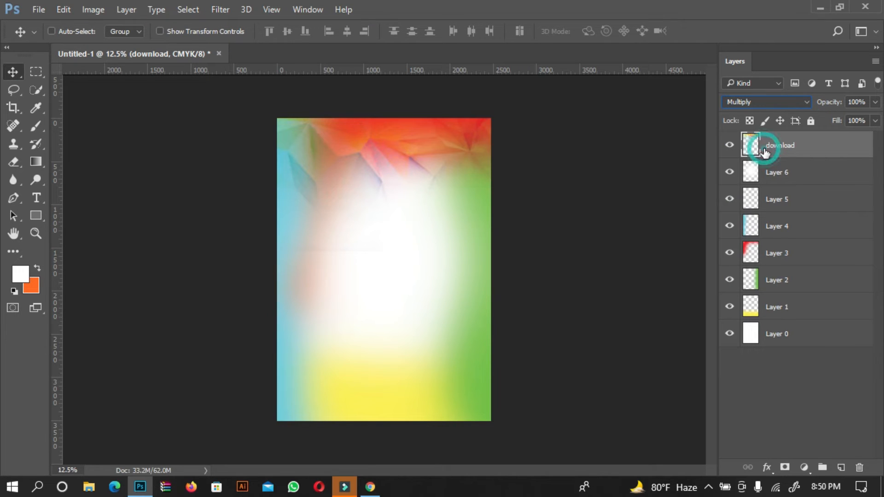
Change the download layer's blend mode to Darker Color, trying Darken first
{"action": "left_click", "coordinate": [771, 100]}
{"action": "left_click", "coordinate": [739, 134]}
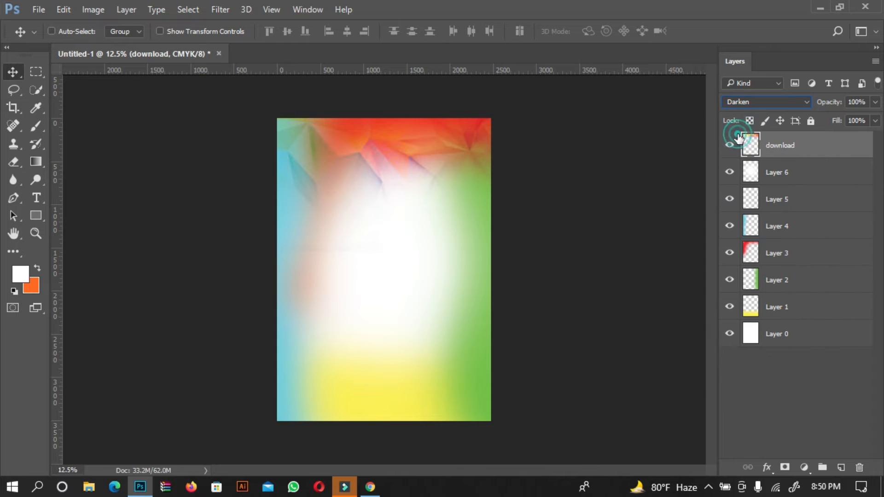
{"action": "left_click", "coordinate": [775, 101]}
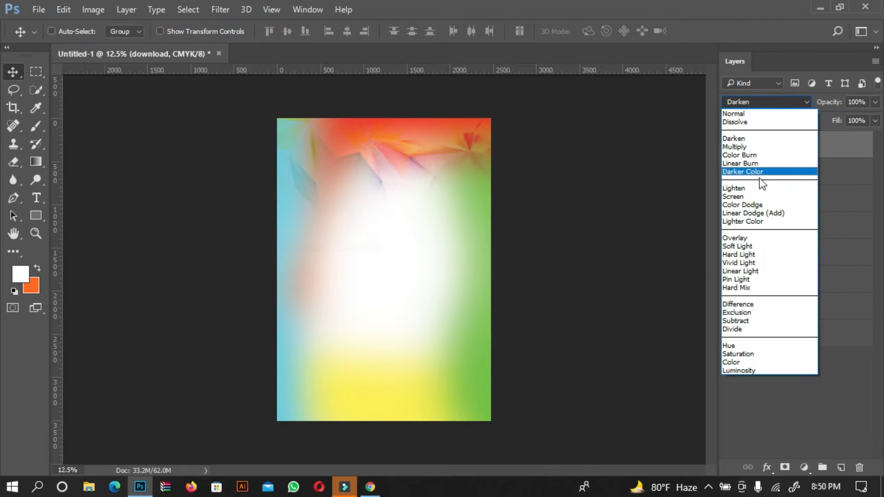
{"action": "left_click", "coordinate": [763, 173]}
{"action": "left_click", "coordinate": [759, 101]}
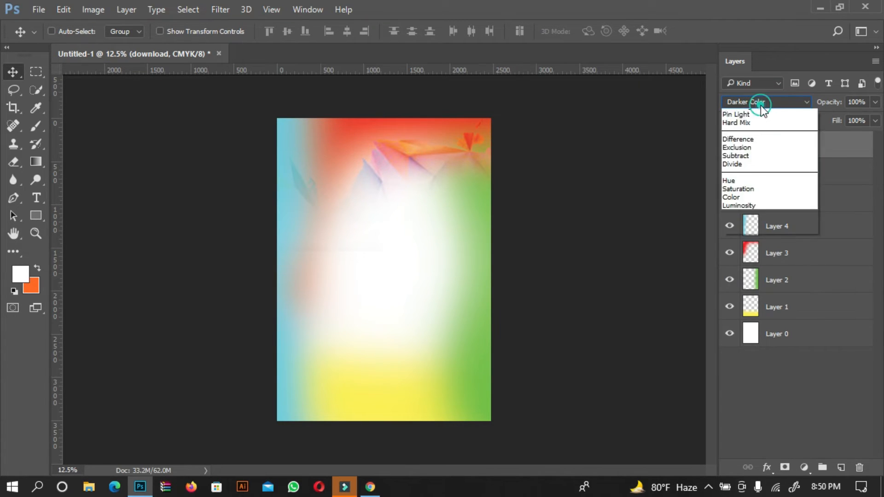
{"action": "left_click", "coordinate": [757, 237]}
Set Layer 4's blend mode to Multiply after trying Linear Burn and Color Burn
{"action": "left_click", "coordinate": [754, 232]}
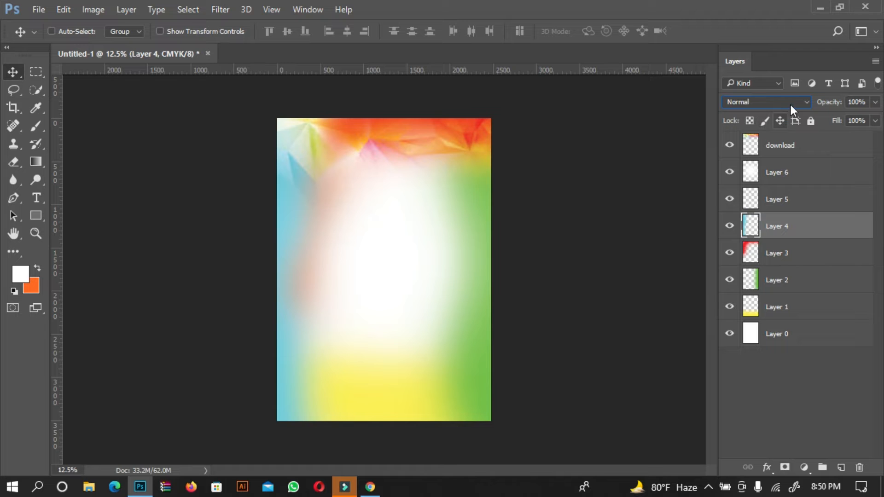
{"action": "left_click", "coordinate": [791, 103]}
{"action": "left_click", "coordinate": [750, 165]}
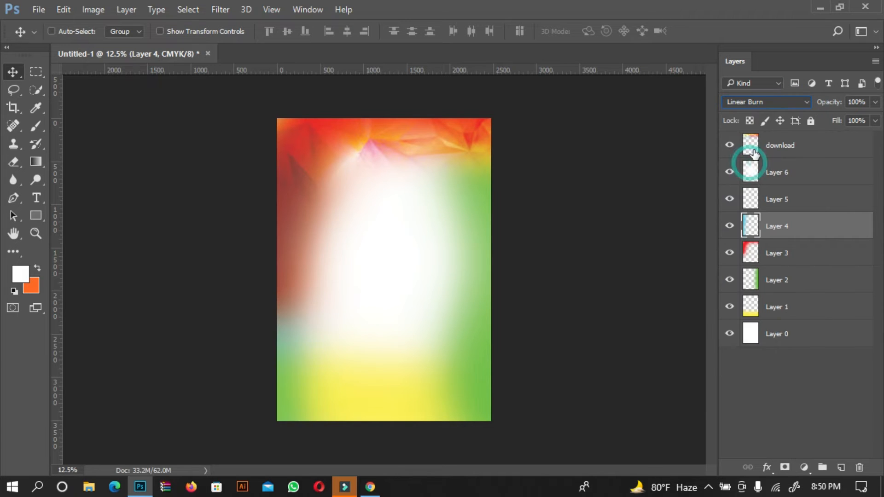
{"action": "left_click", "coordinate": [759, 104]}
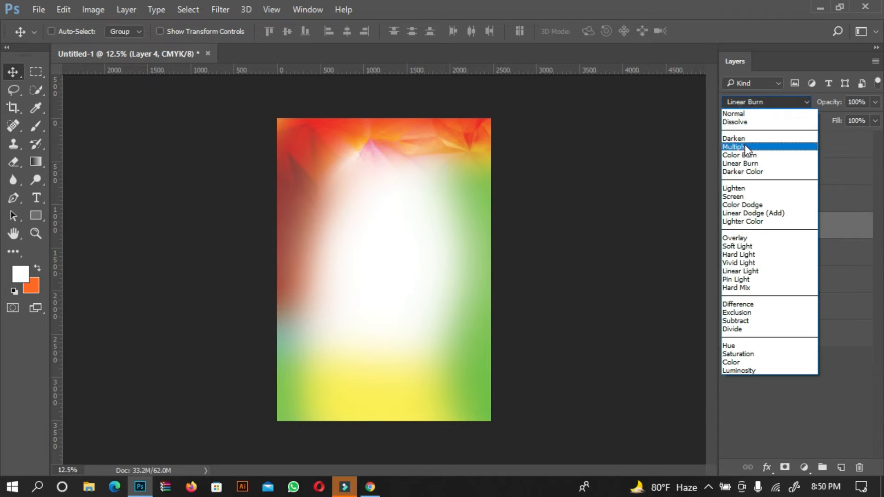
{"action": "left_click", "coordinate": [748, 159]}
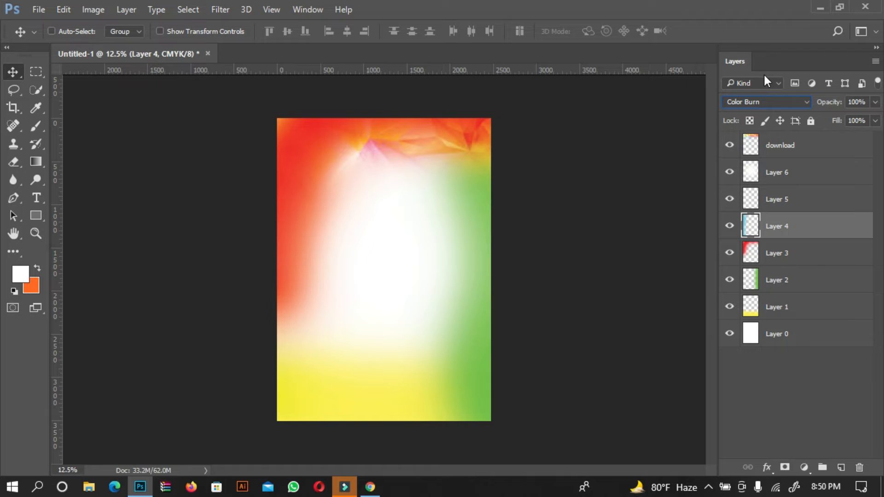
{"action": "left_click", "coordinate": [759, 103]}
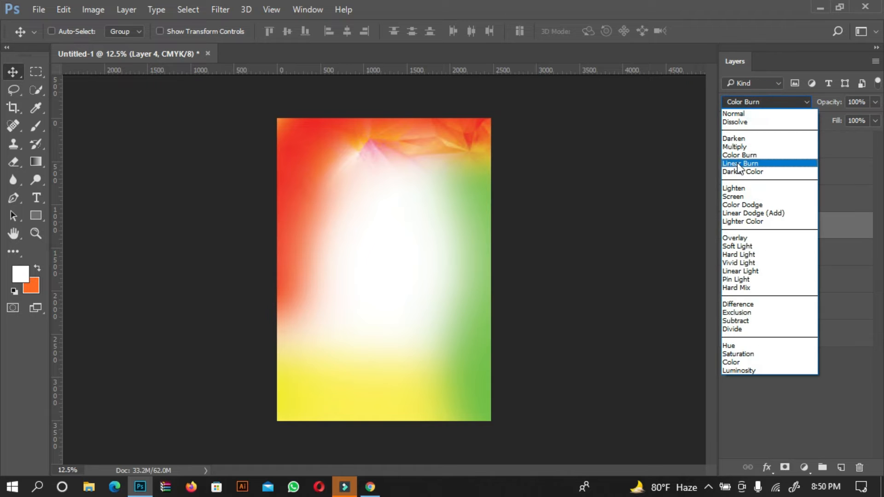
{"action": "left_click", "coordinate": [759, 151]}
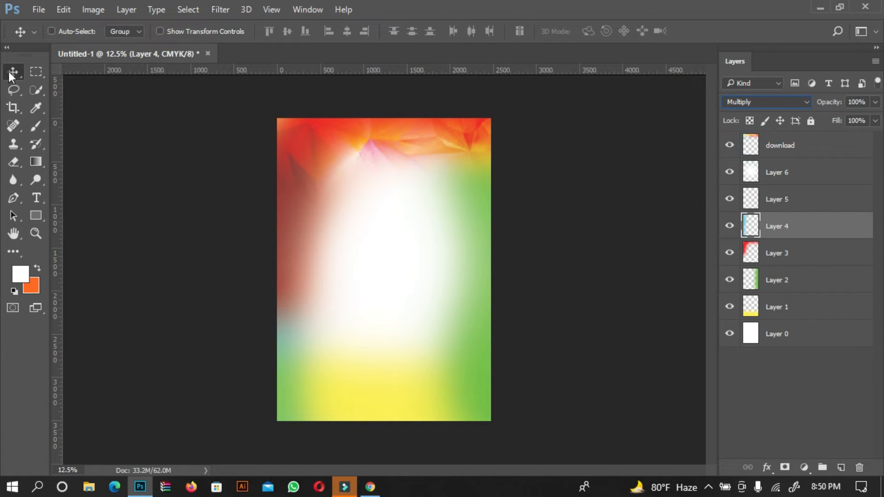
{"action": "left_click", "coordinate": [820, 8]}
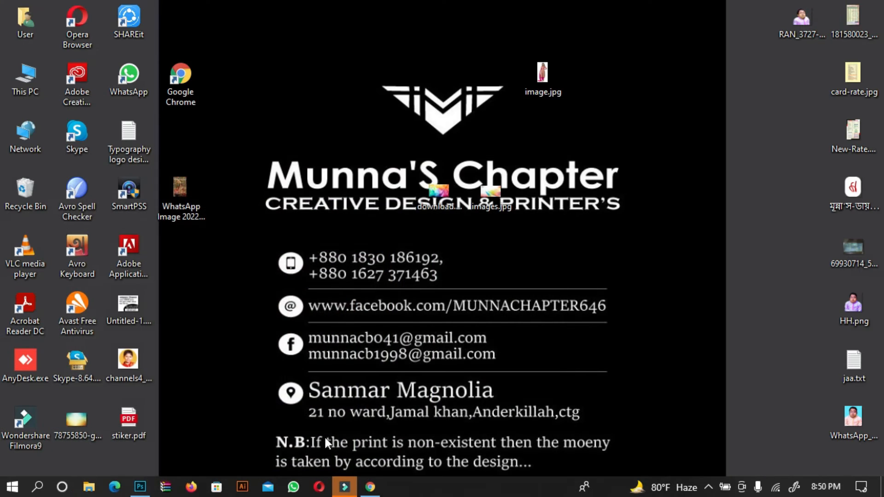
{"action": "double_click", "coordinate": [496, 189]}
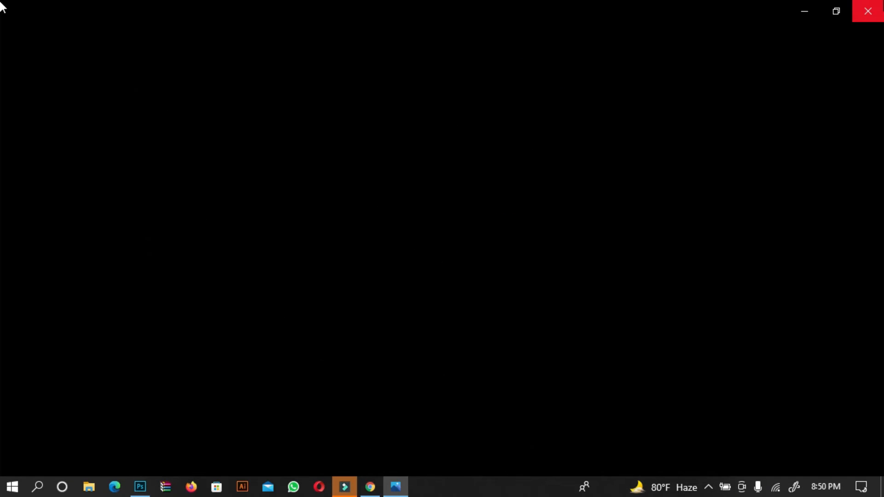
{"action": "left_click", "coordinate": [868, 7]}
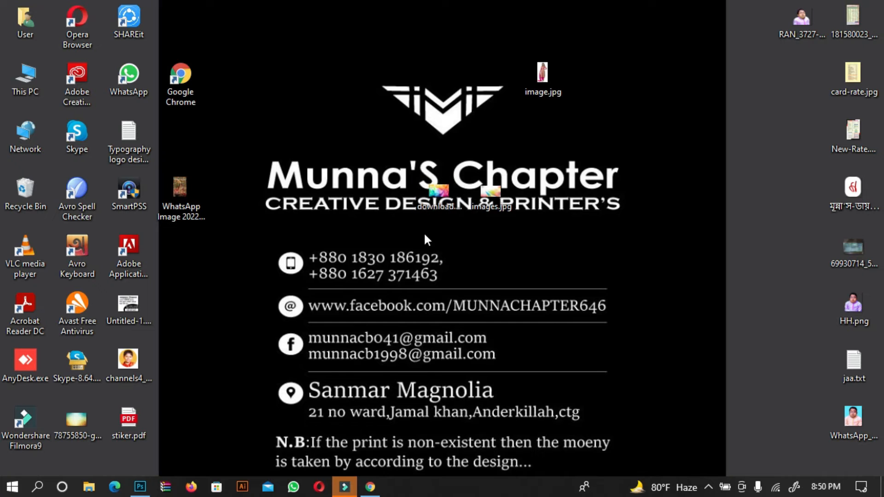
Try to drag the abstract colourful wave image from the Google Images results into the document
{"action": "left_click", "coordinate": [371, 487]}
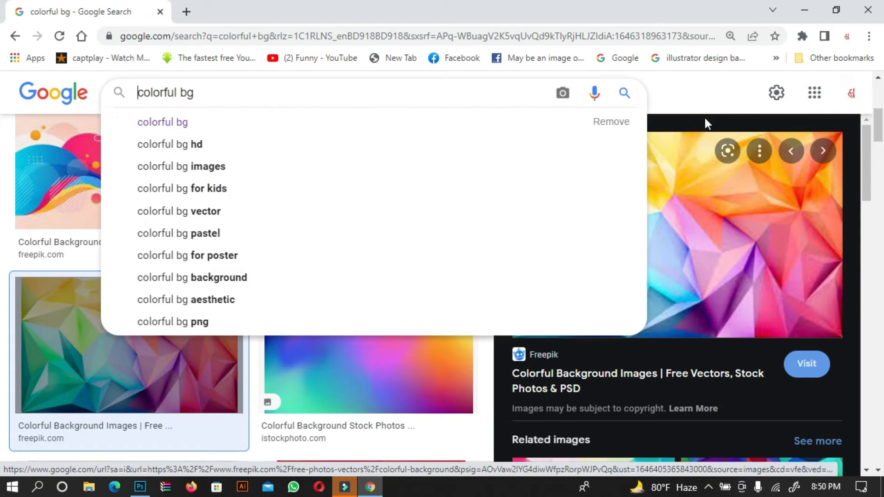
{"action": "left_click", "coordinate": [711, 82]}
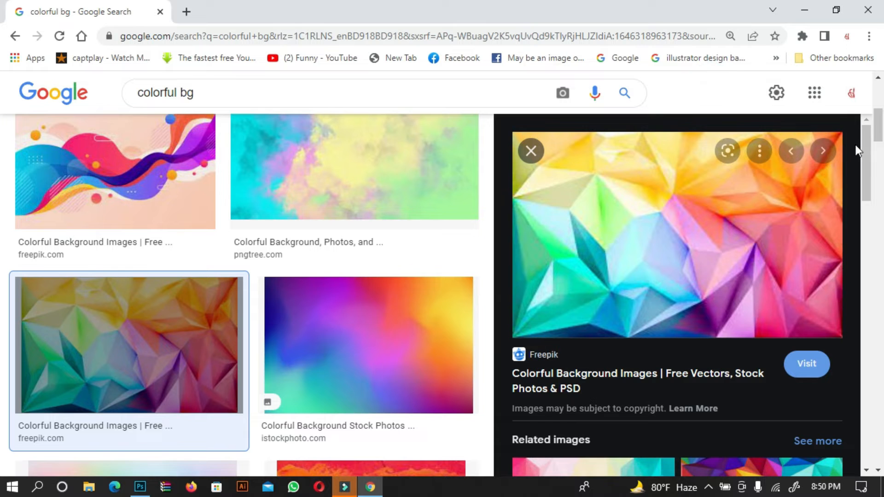
{"action": "left_click_drag", "start_coordinate": [863, 145], "coordinate": [835, 327]}
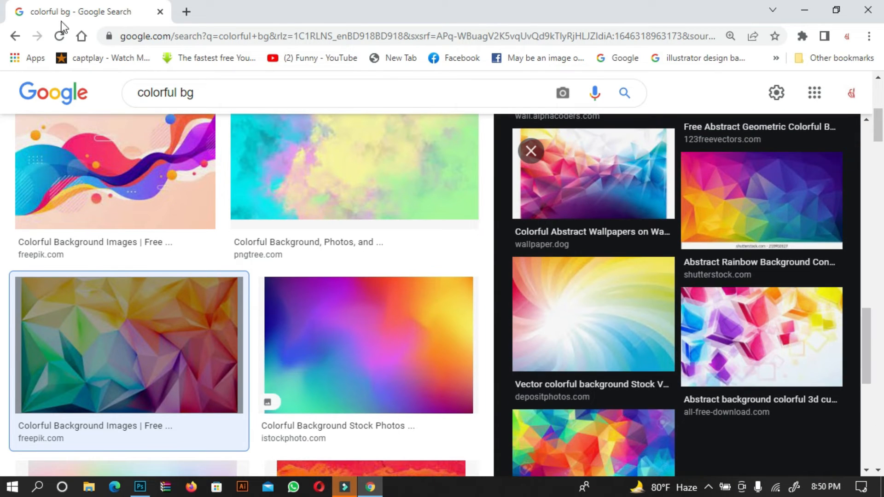
{"action": "left_click", "coordinate": [154, 178]}
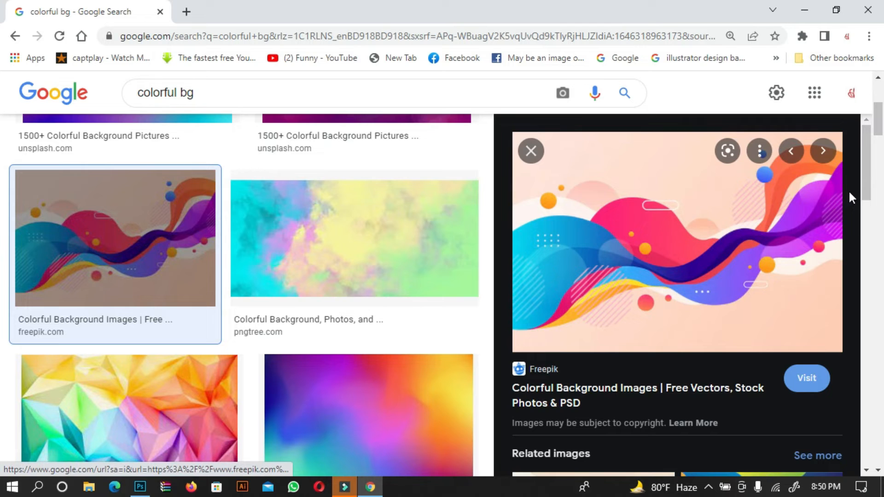
{"action": "left_click_drag", "start_coordinate": [864, 169], "coordinate": [864, 265]}
{"action": "scroll", "coordinate": [530, 152], "scroll_direction": "up", "scroll_amount": 10}
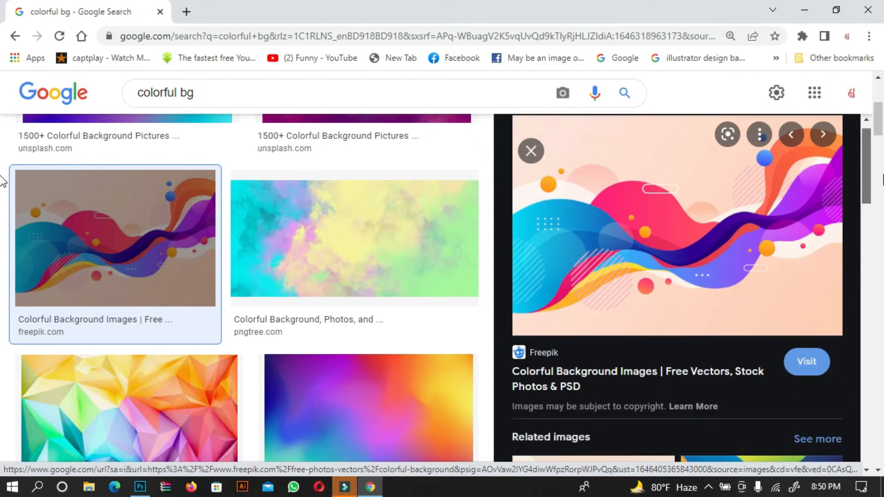
{"action": "left_click_drag", "start_coordinate": [695, 232], "coordinate": [371, 343]}
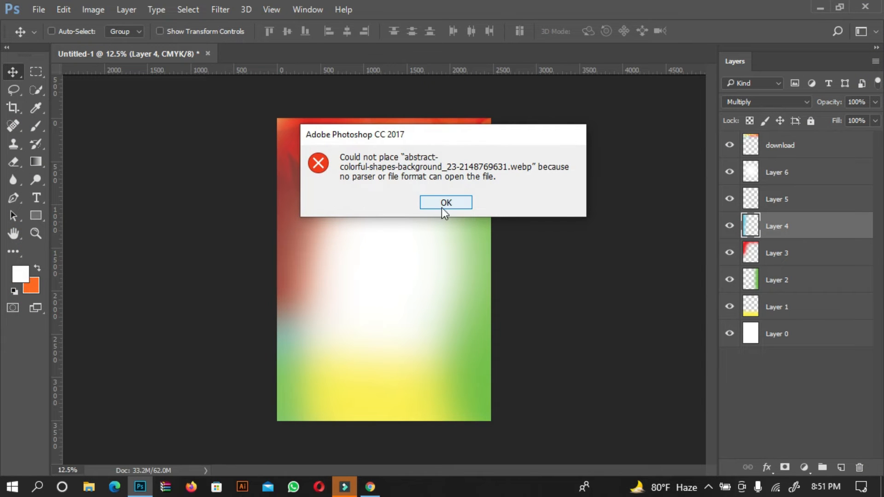
{"action": "left_click", "coordinate": [449, 203]}
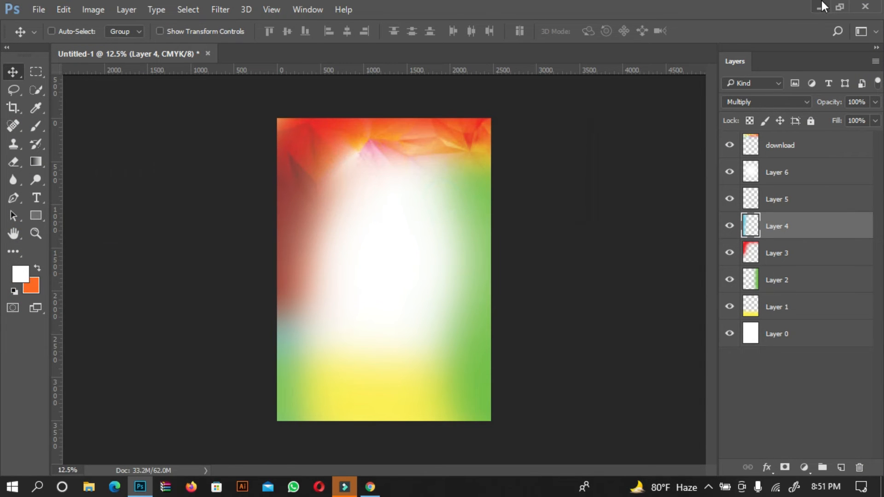
Open the downloaded abstract-colorful-shapes-background webp file from the desktop in Paint
{"action": "left_click", "coordinate": [821, 4]}
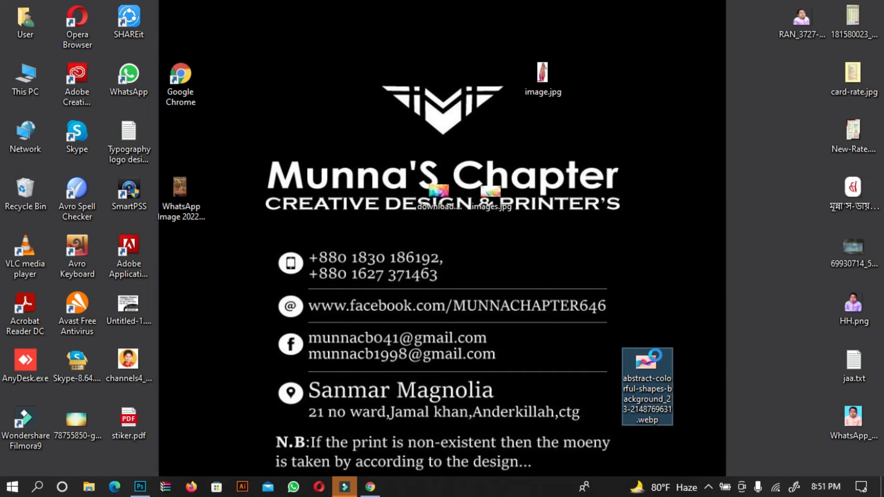
{"action": "right_click", "coordinate": [656, 356]}
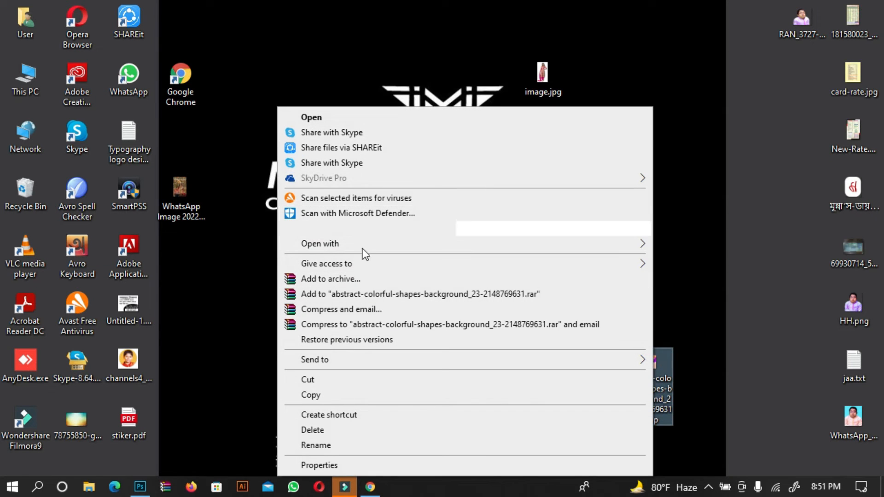
{"action": "mouse_move", "coordinate": [389, 244]}
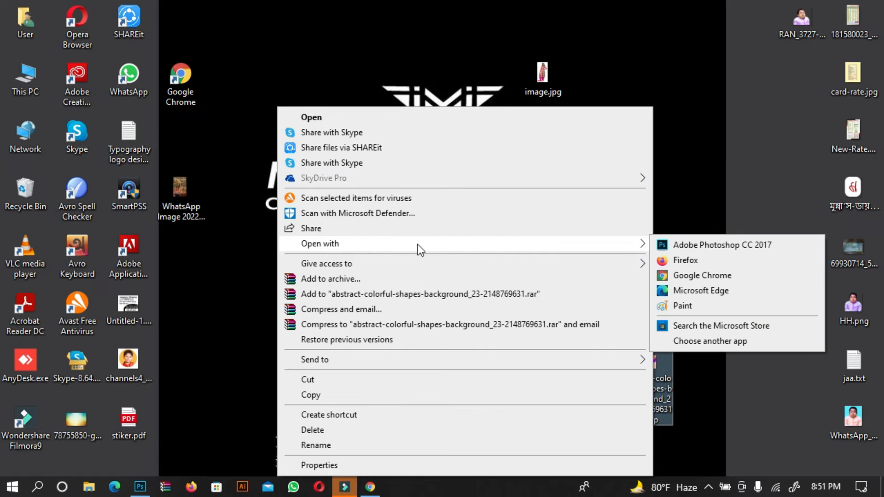
{"action": "left_click", "coordinate": [719, 308]}
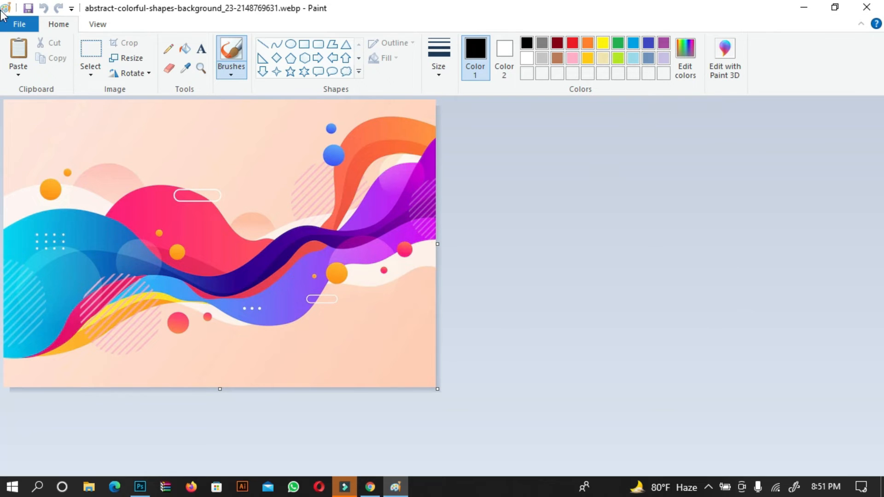
Save the image to the desktop as a JPEG, accepting the transparency loss, and close Paint
{"action": "left_click", "coordinate": [20, 24]}
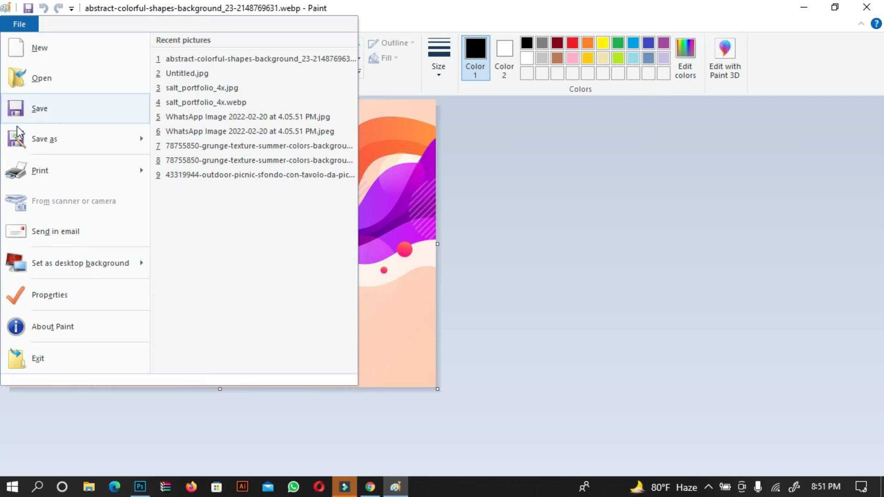
{"action": "left_click", "coordinate": [92, 139]}
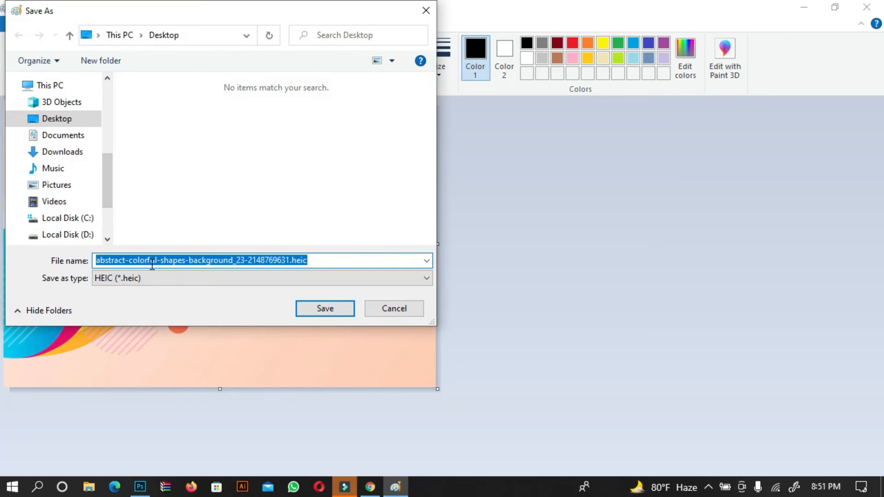
{"action": "left_click", "coordinate": [130, 277]}
{"action": "left_click", "coordinate": [131, 275]}
{"action": "left_click", "coordinate": [137, 273]}
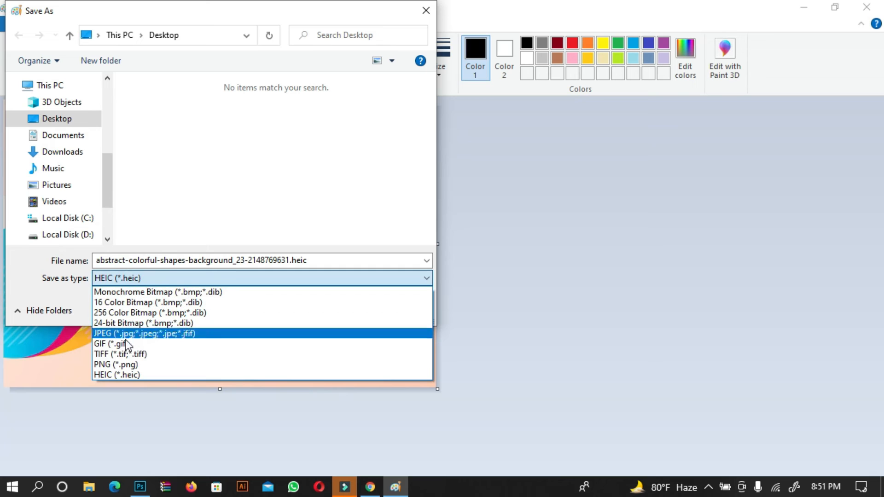
{"action": "left_click", "coordinate": [192, 335]}
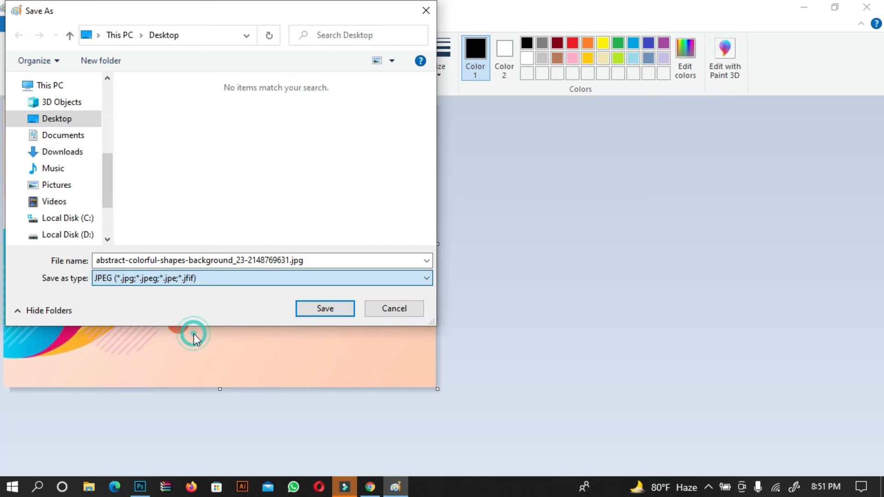
{"action": "left_click", "coordinate": [334, 316]}
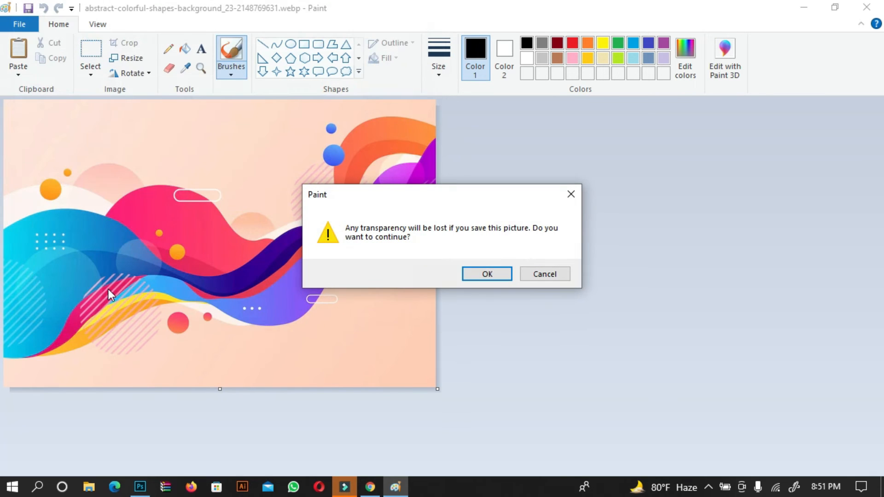
{"action": "left_click", "coordinate": [478, 275]}
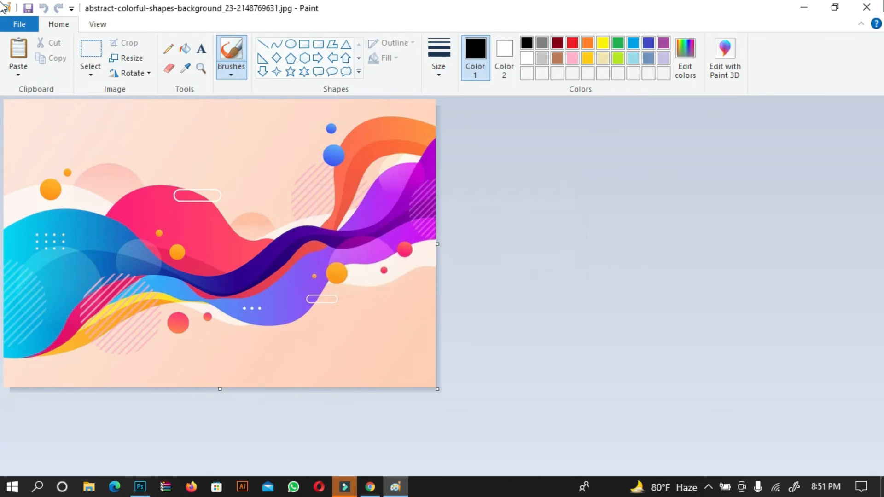
{"action": "left_click", "coordinate": [866, 7]}
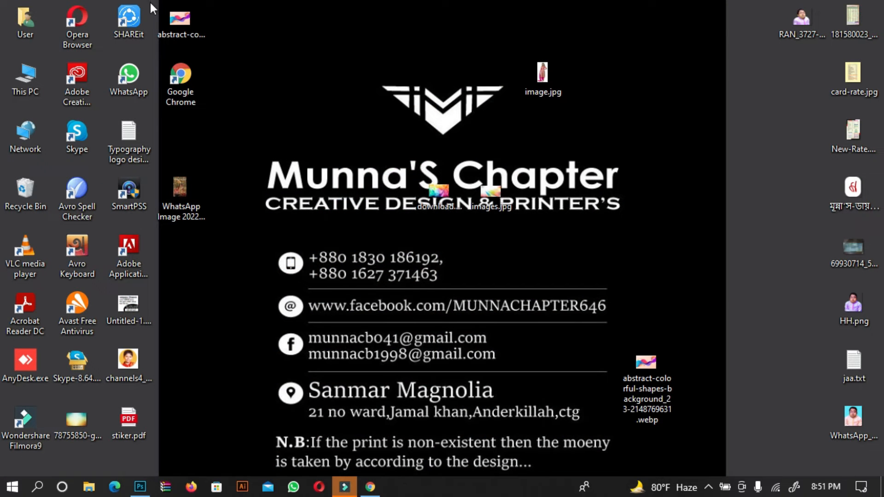
Place the converted JPEG into the document and scale it to about 191% over the lower half of the canvas
{"action": "left_click_drag", "start_coordinate": [183, 23], "coordinate": [382, 355]}
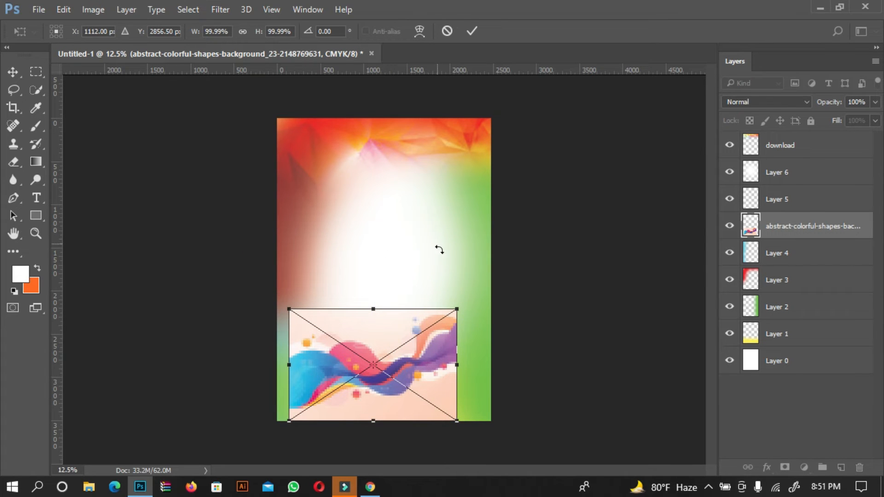
{"action": "left_click_drag", "start_coordinate": [542, 278], "coordinate": [549, 276]}
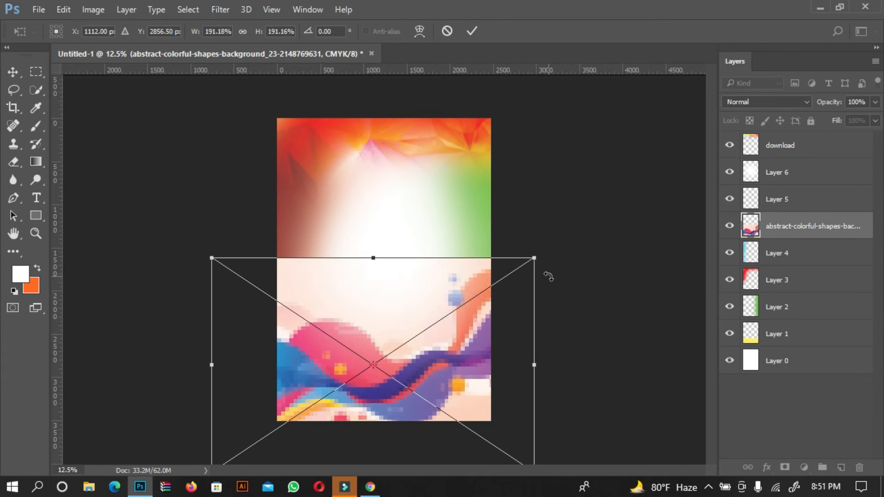
{"action": "key", "text": "Return"}
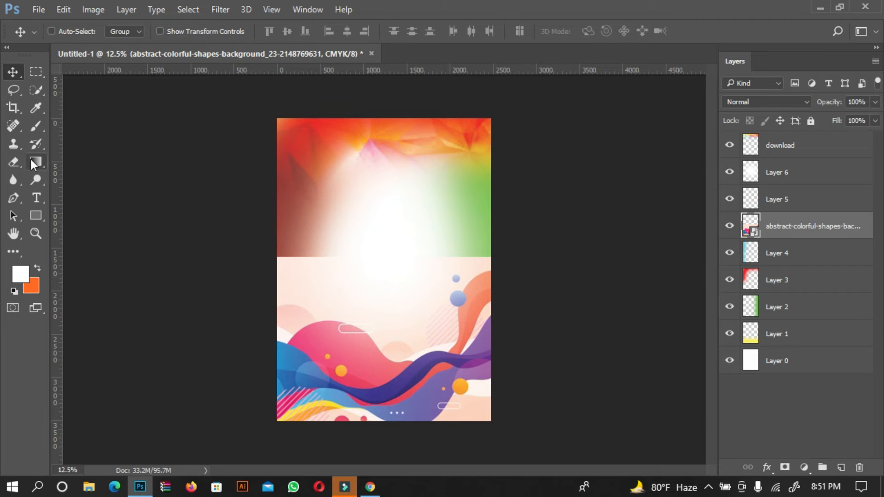
Rasterize the placed shapes image and erase its upper portion with a 1700 px soft eraser to blend it in
{"action": "left_click", "coordinate": [14, 146]}
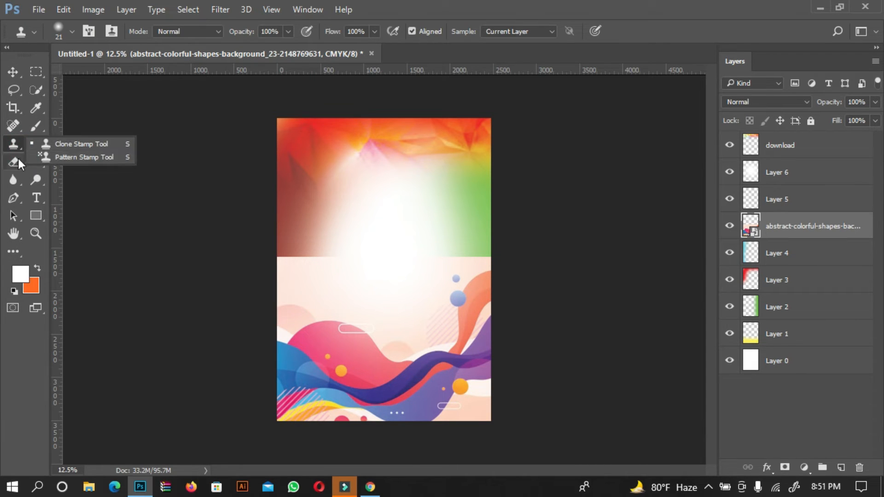
{"action": "left_click", "coordinate": [15, 159]}
{"action": "left_click", "coordinate": [55, 156]}
{"action": "left_click", "coordinate": [175, 191]}
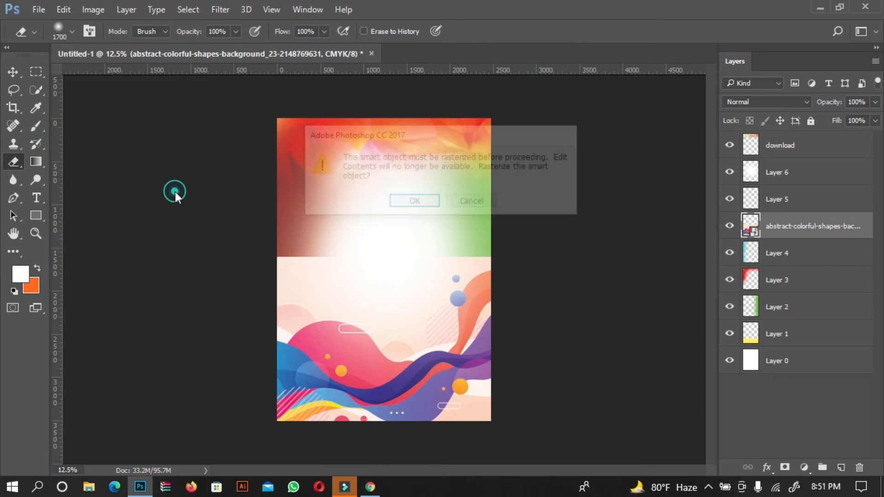
{"action": "left_click", "coordinate": [414, 201]}
{"action": "left_click", "coordinate": [289, 237]}
{"action": "left_click_drag", "start_coordinate": [330, 248], "coordinate": [529, 253]}
{"action": "mouse_move", "coordinate": [472, 256]}
{"action": "left_mouse_down"}
{"action": "mouse_move", "coordinate": [533, 264]}
{"action": "mouse_move", "coordinate": [320, 283]}
{"action": "left_mouse_up"}
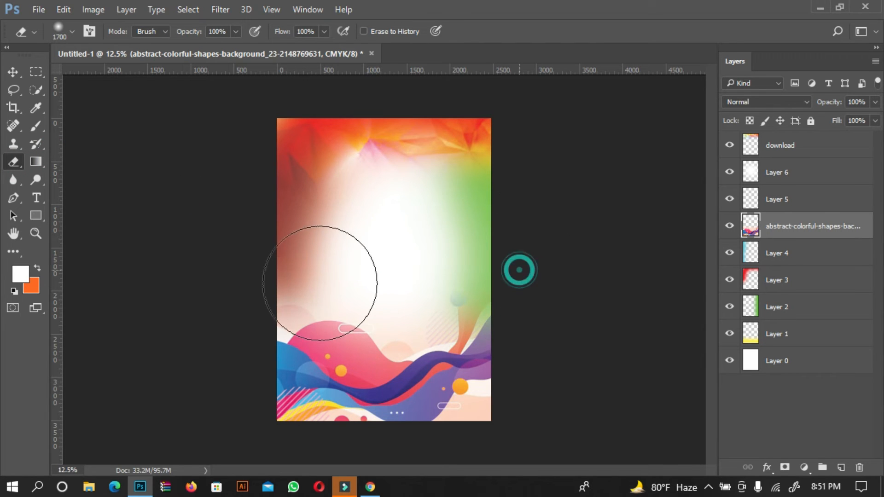
Erase the shapes image's lower-right area so the green background shows through
{"action": "left_click", "coordinate": [249, 341]}
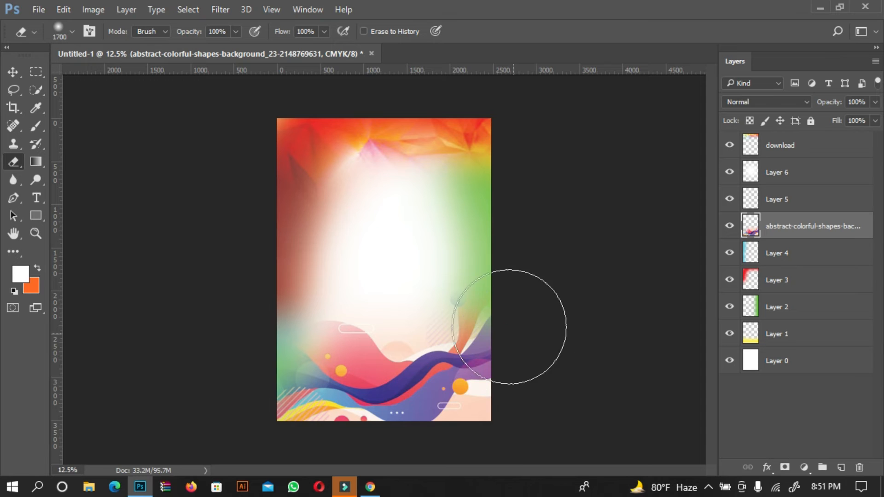
{"action": "left_click", "coordinate": [502, 379]}
{"action": "mouse_move", "coordinate": [479, 363]}
{"action": "left_mouse_down"}
{"action": "mouse_move", "coordinate": [494, 399]}
{"action": "mouse_move", "coordinate": [472, 409]}
{"action": "mouse_move", "coordinate": [469, 381]}
{"action": "left_mouse_up"}
{"action": "left_click", "coordinate": [478, 432]}
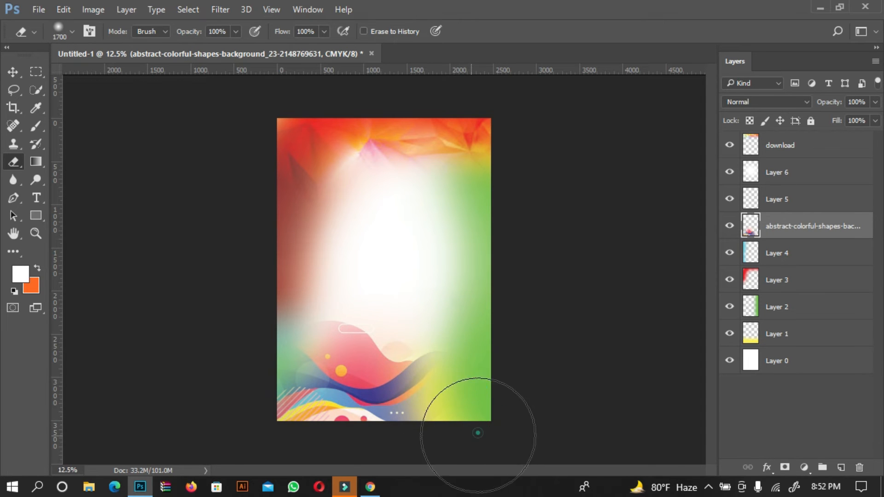
{"action": "left_click_drag", "start_coordinate": [478, 433], "coordinate": [461, 382]}
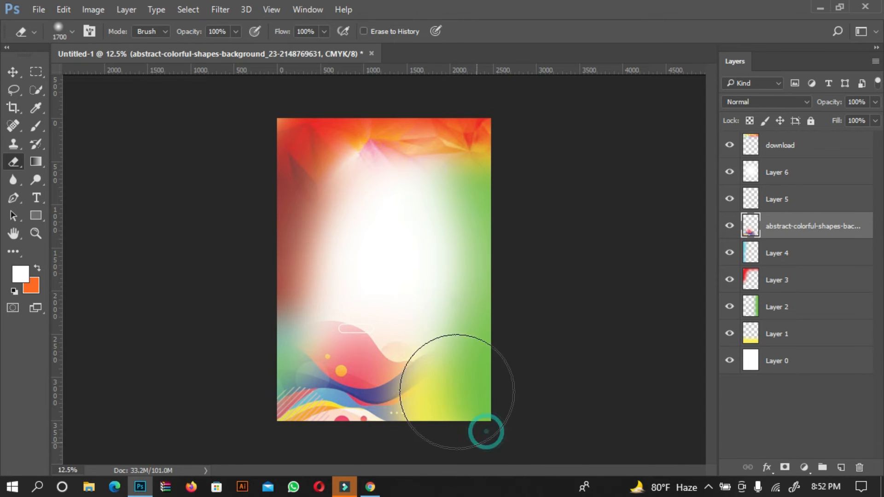
Switch to the browser and rerun the colorful bg image search
{"action": "left_click", "coordinate": [12, 72]}
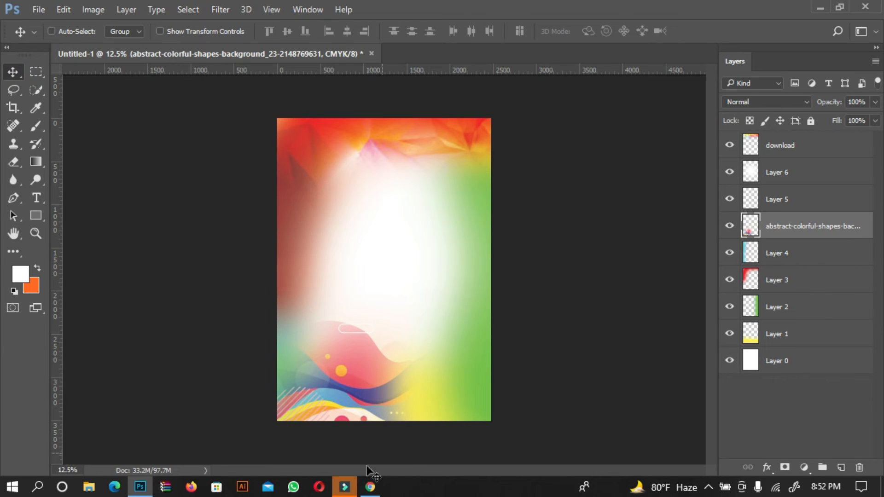
{"action": "left_click", "coordinate": [370, 488]}
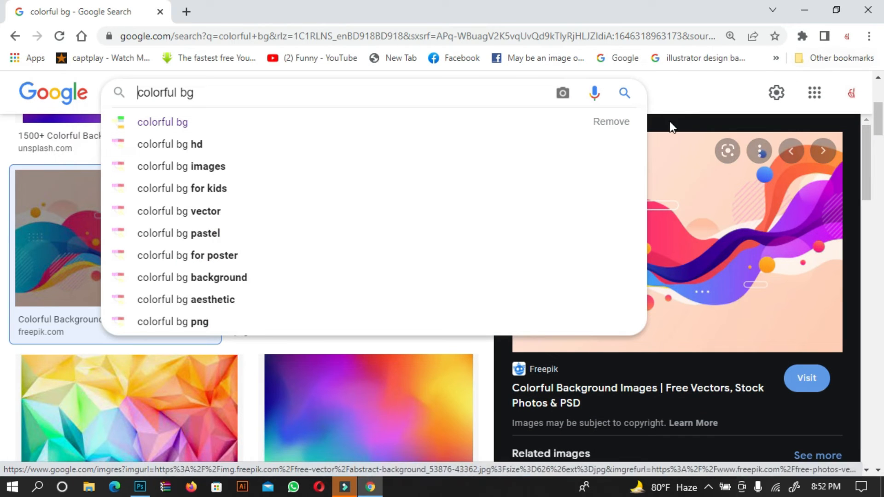
{"action": "left_click", "coordinate": [700, 94]}
{"action": "left_click_drag", "start_coordinate": [866, 158], "coordinate": [836, 351]}
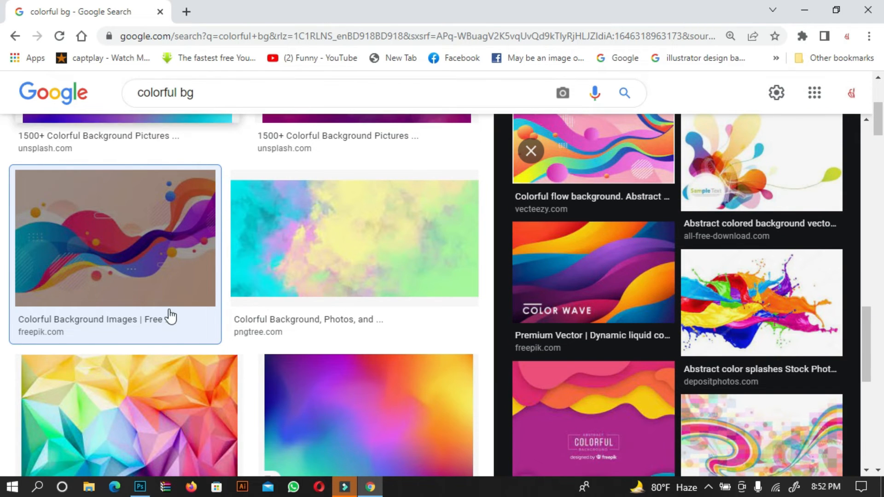
{"action": "left_click", "coordinate": [304, 90]}
{"action": "key", "text": "Return"}
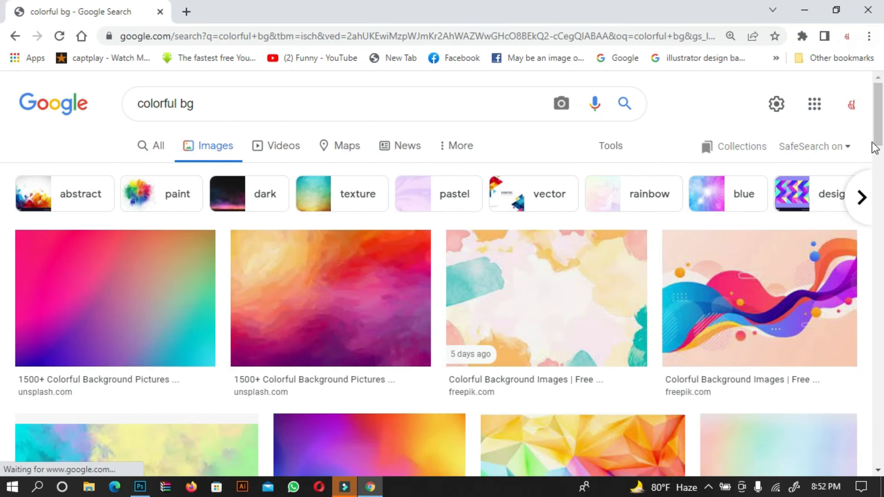
Browse the colorful bg image results and related images for a colourful swirl wallpaper
{"action": "scroll", "coordinate": [2, 204], "scroll_direction": "down", "scroll_amount": 10}
{"action": "scroll", "coordinate": [2, 205], "scroll_direction": "down", "scroll_amount": 10}
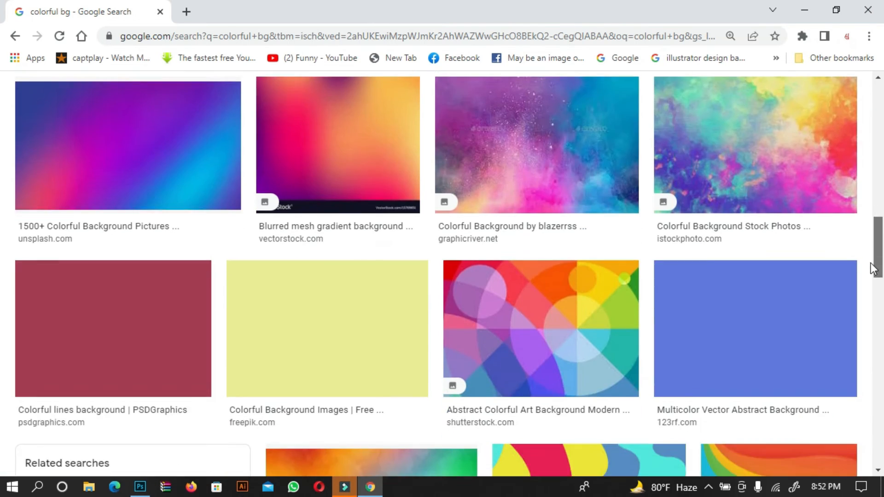
{"action": "scroll", "coordinate": [3, 200], "scroll_direction": "up", "scroll_amount": 10}
{"action": "left_click", "coordinate": [359, 388]}
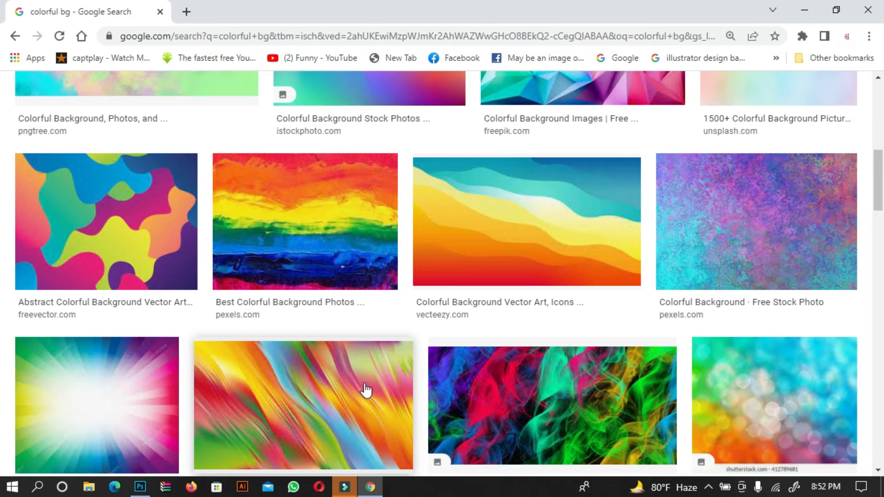
{"action": "left_click", "coordinate": [365, 387]}
{"action": "left_click_drag", "start_coordinate": [863, 146], "coordinate": [821, 375]}
{"action": "left_click", "coordinate": [686, 347]}
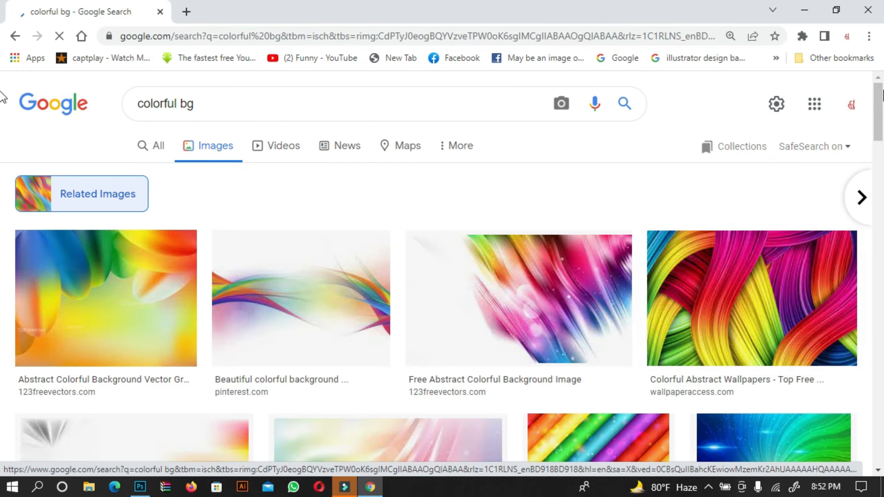
{"action": "mouse_move", "coordinate": [883, 102]}
{"action": "left_mouse_down"}
{"action": "mouse_move", "coordinate": [881, 146]}
{"action": "mouse_move", "coordinate": [882, 109]}
{"action": "left_mouse_up"}
{"action": "left_click", "coordinate": [745, 208]}
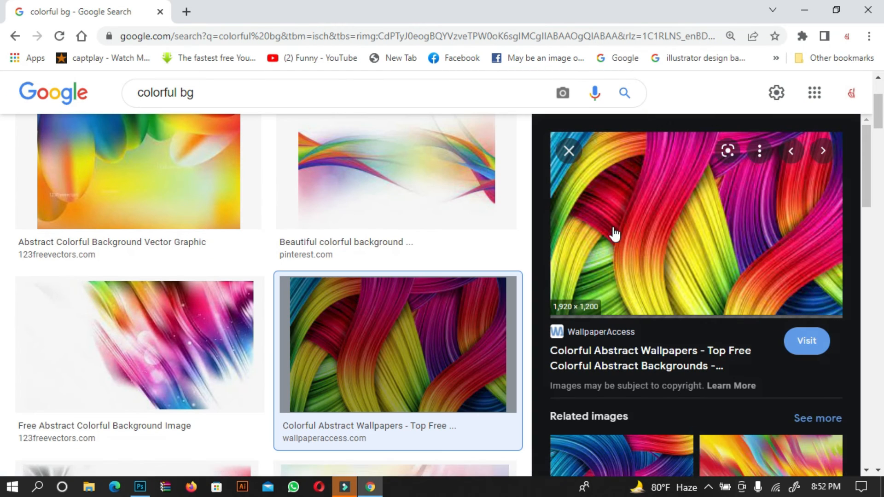
Drag the colourful abstract swirl wallpaper into the document and commit the placement
{"action": "left_click_drag", "start_coordinate": [612, 233], "coordinate": [650, 194]}
{"action": "left_click_drag", "start_coordinate": [883, 495], "coordinate": [394, 306]}
{"action": "left_click", "coordinate": [413, 187]}
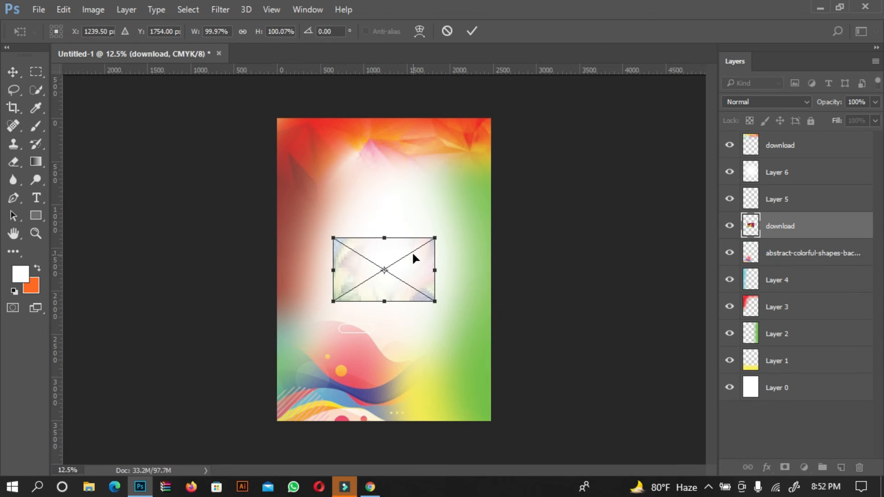
{"action": "left_click", "coordinate": [788, 221]}
{"action": "key", "text": "Return"}
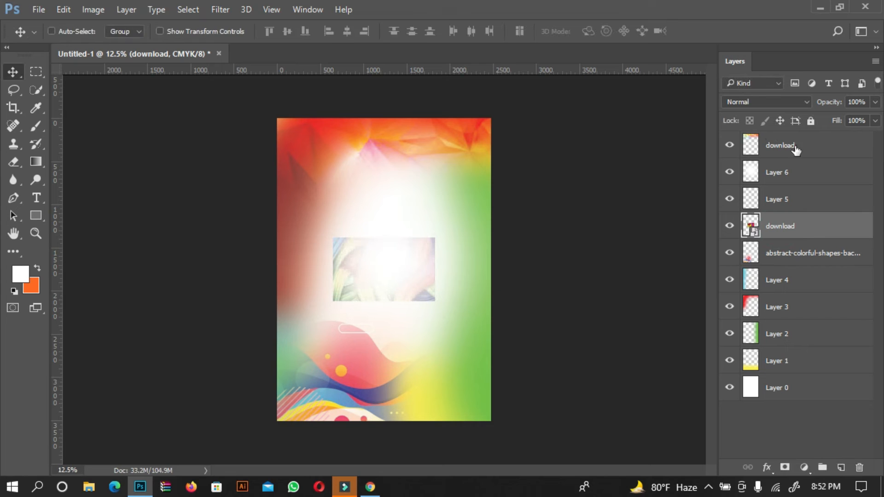
Reorder the layers so the swirl image layer sits at the top of the stack
{"action": "left_click", "coordinate": [787, 227]}
{"action": "left_click_drag", "start_coordinate": [787, 226], "coordinate": [767, 158]}
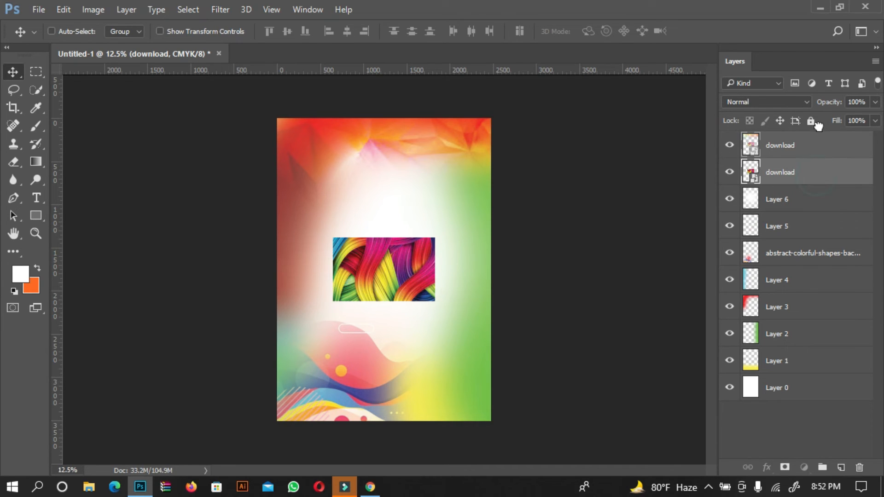
{"action": "left_click_drag", "start_coordinate": [800, 178], "coordinate": [817, 152]}
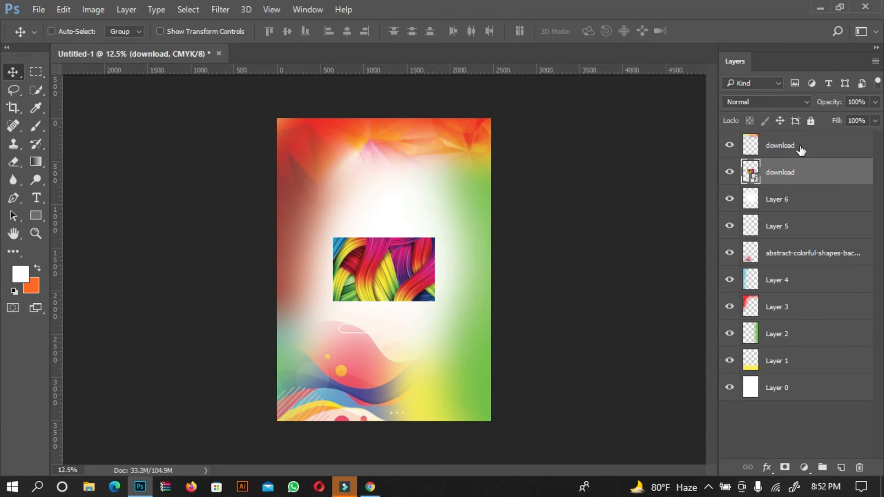
{"action": "left_click", "coordinate": [802, 150]}
{"action": "left_click_drag", "start_coordinate": [802, 150], "coordinate": [793, 185]}
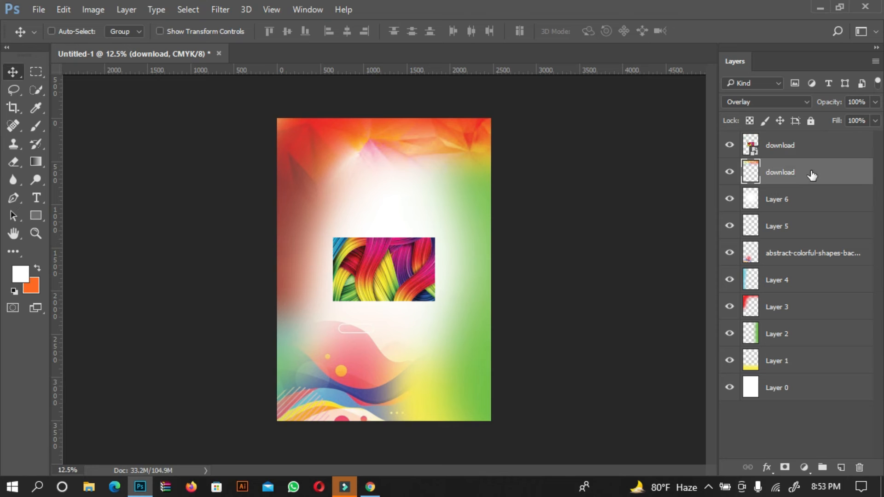
{"action": "left_click", "coordinate": [794, 154]}
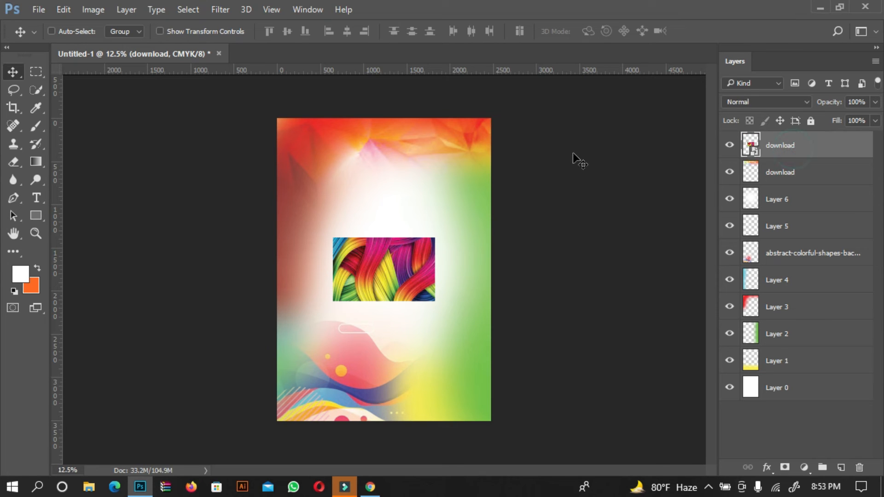
Free-transform the swirl image, moving and enlarging it over the canvas's lower-right corner
{"action": "key", "text": "ctrl+t"}
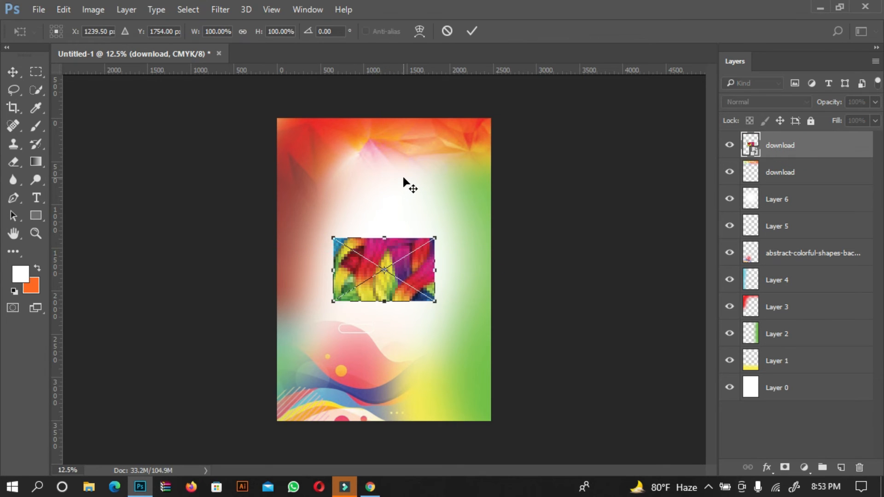
{"action": "left_click_drag", "start_coordinate": [377, 275], "coordinate": [445, 338]}
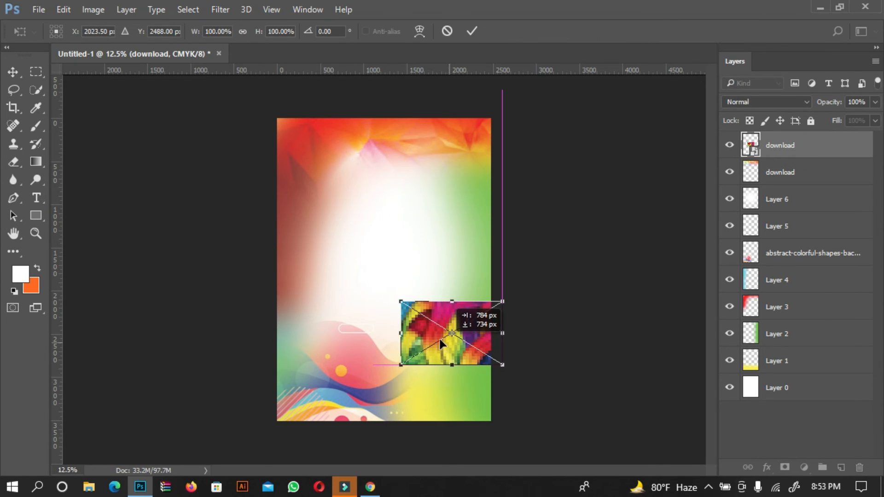
{"action": "left_click_drag", "start_coordinate": [514, 287], "coordinate": [495, 366]}
{"action": "left_click_drag", "start_coordinate": [485, 280], "coordinate": [485, 343]}
{"action": "key", "text": "Return"}
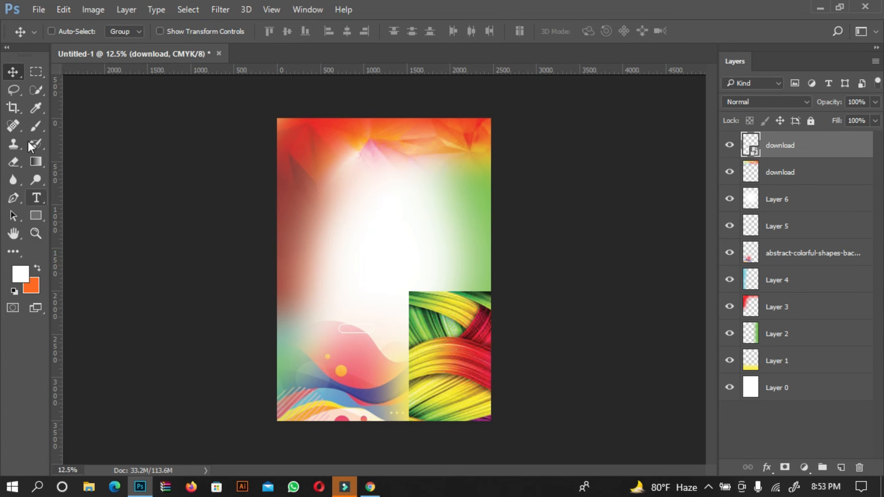
Rasterize the swirl layer and erase its upper part with the soft eraser to blend it in
{"action": "left_click", "coordinate": [13, 146]}
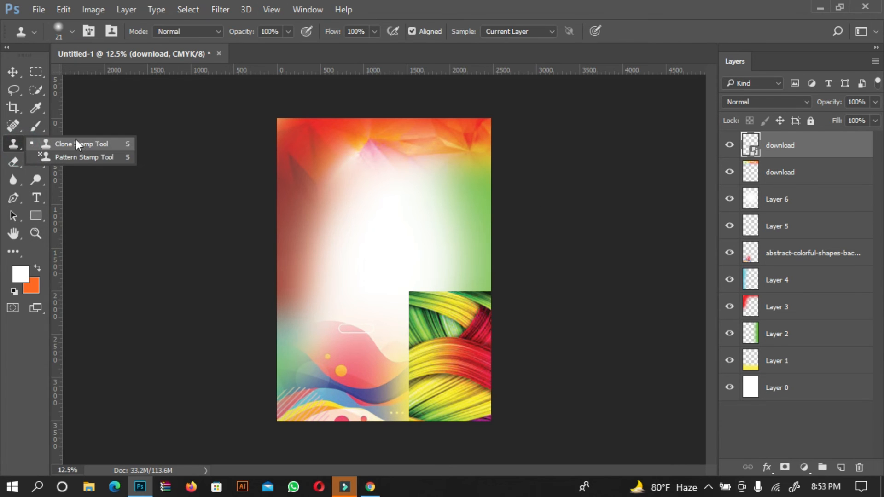
{"action": "left_click", "coordinate": [14, 165]}
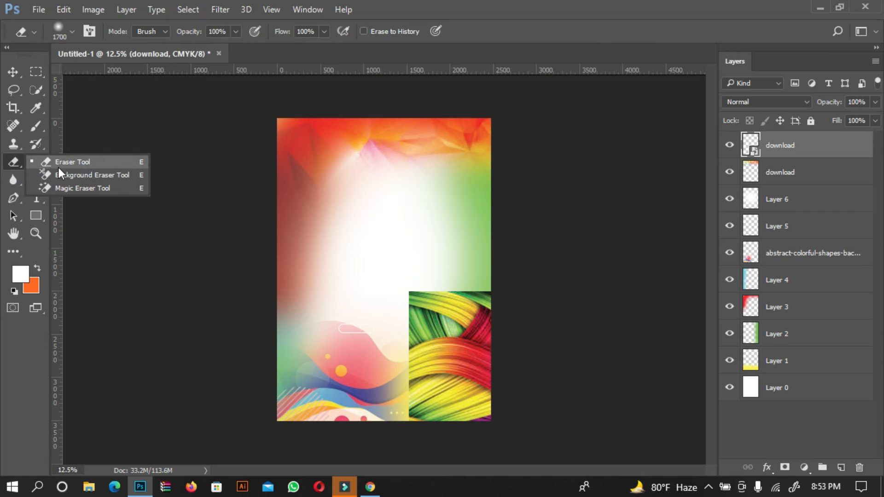
{"action": "left_click", "coordinate": [88, 163]}
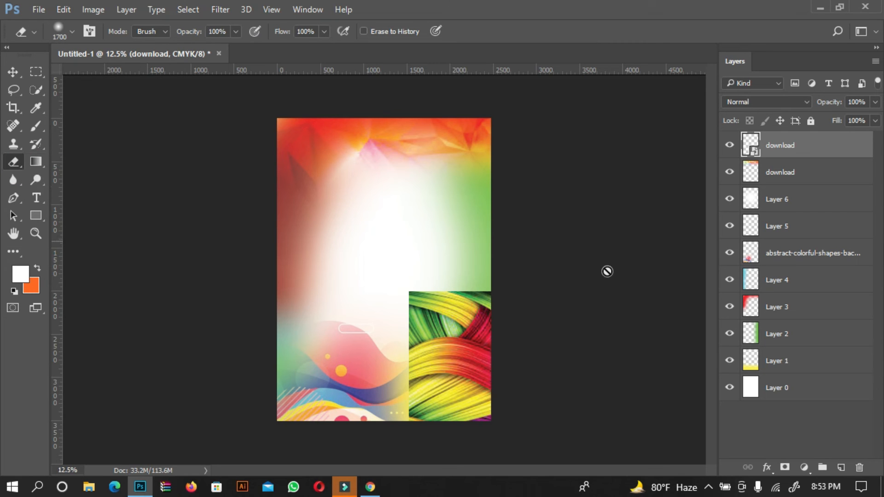
{"action": "left_click", "coordinate": [599, 309]}
{"action": "left_click", "coordinate": [414, 203]}
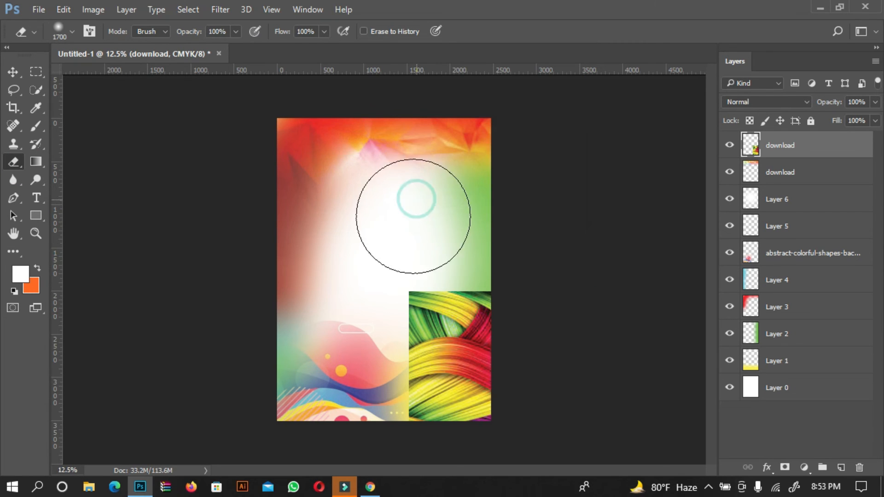
{"action": "mouse_move", "coordinate": [374, 288]}
{"action": "left_mouse_down"}
{"action": "mouse_move", "coordinate": [383, 384]}
{"action": "mouse_move", "coordinate": [400, 294]}
{"action": "mouse_move", "coordinate": [481, 294]}
{"action": "mouse_move", "coordinate": [495, 285]}
{"action": "mouse_move", "coordinate": [559, 308]}
{"action": "left_mouse_up"}
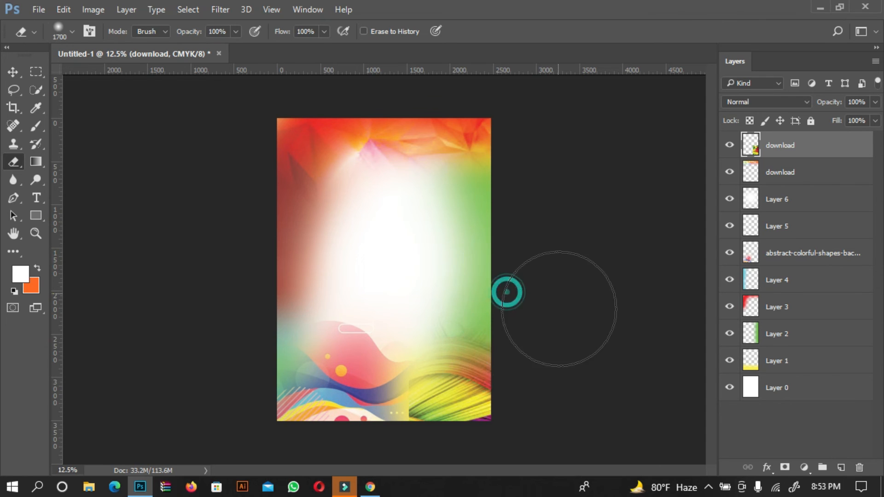
{"action": "left_click_drag", "start_coordinate": [391, 409], "coordinate": [391, 423]}
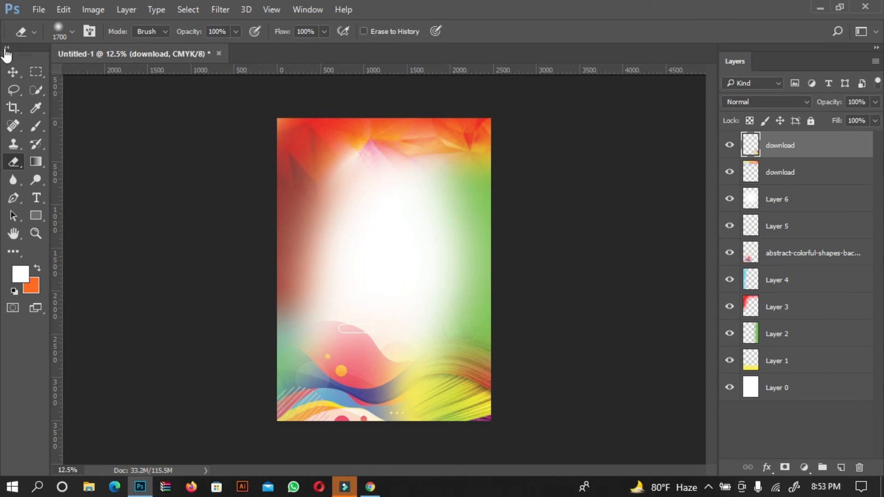
Set the swirl layer's blending mode to Darker Color
{"action": "left_click", "coordinate": [14, 70]}
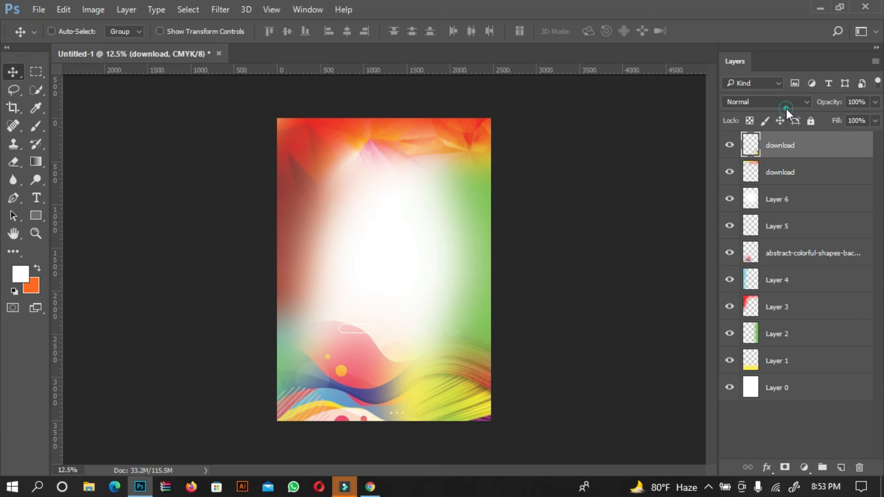
{"action": "left_click", "coordinate": [788, 104]}
{"action": "left_click", "coordinate": [767, 188]}
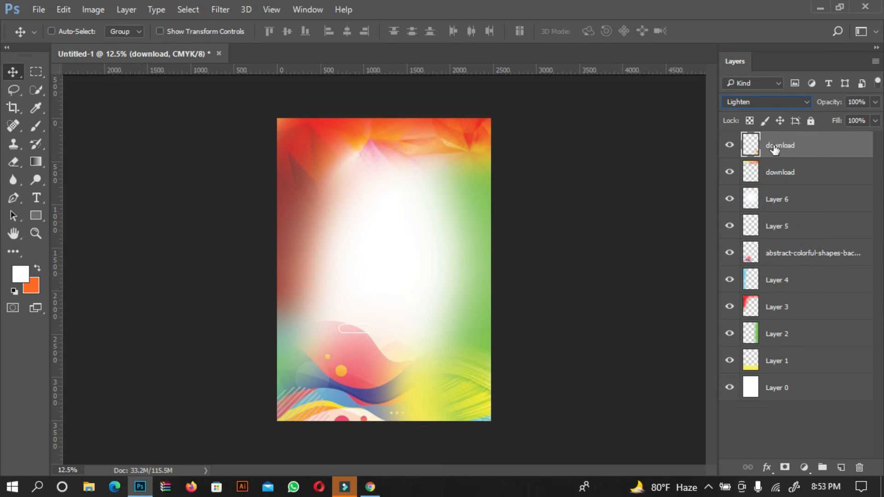
{"action": "left_click", "coordinate": [775, 106]}
{"action": "left_click", "coordinate": [748, 139]}
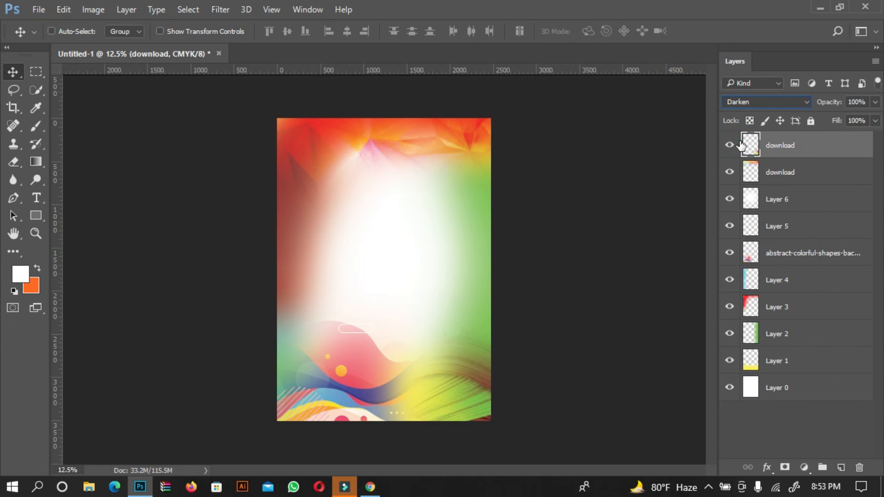
{"action": "left_click", "coordinate": [767, 104]}
{"action": "left_click", "coordinate": [760, 147]}
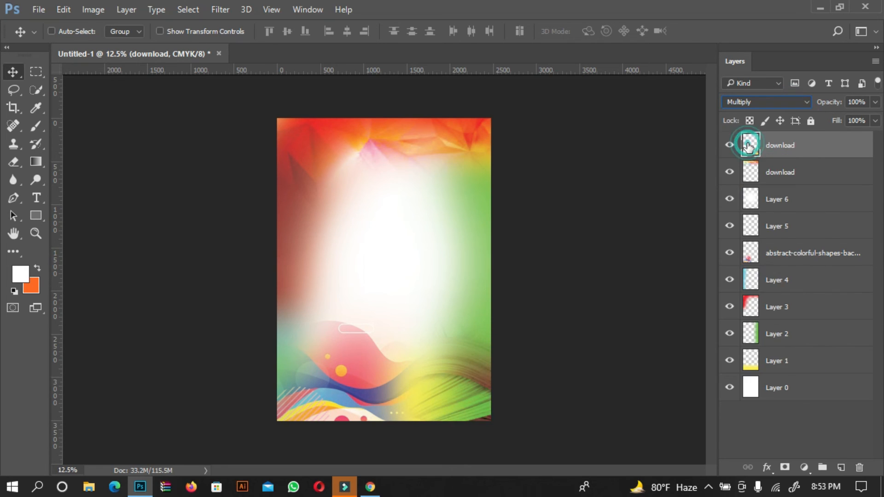
{"action": "left_click", "coordinate": [781, 102]}
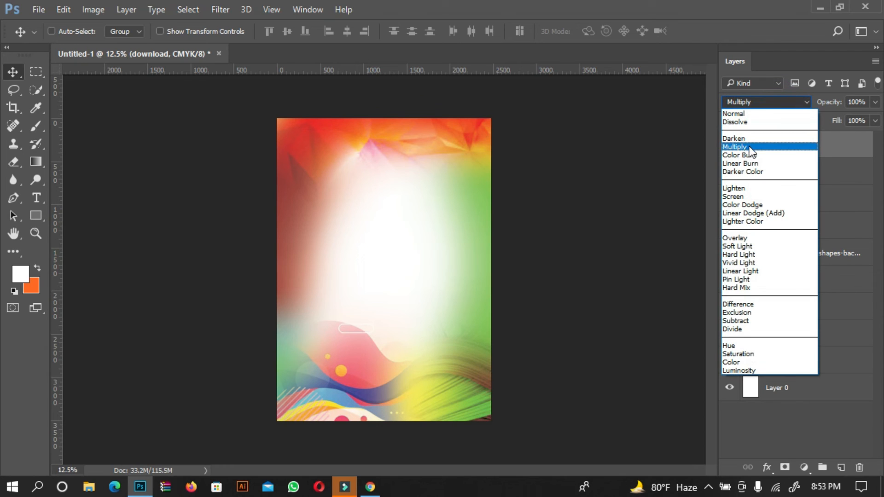
{"action": "left_click", "coordinate": [742, 155]}
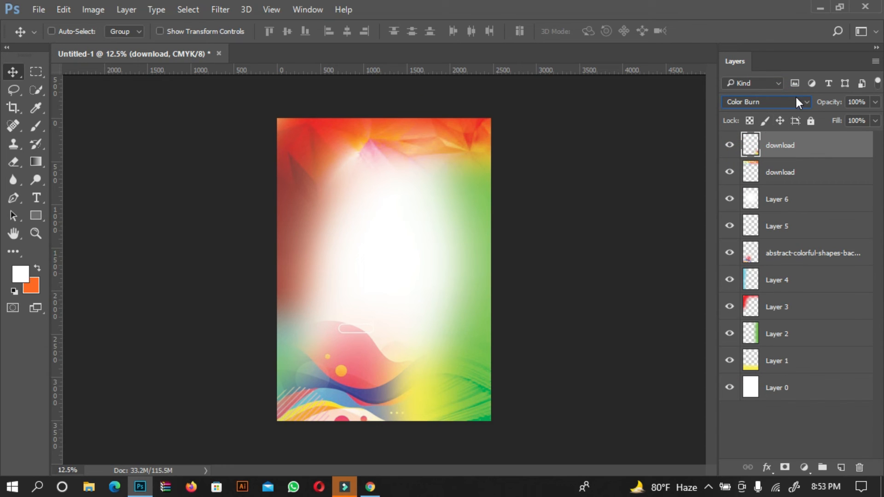
{"action": "left_click", "coordinate": [784, 100]}
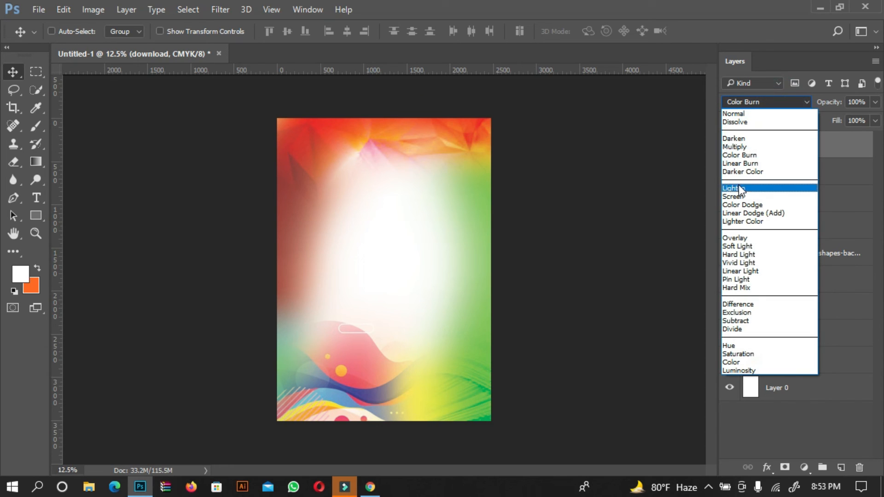
{"action": "left_click", "coordinate": [772, 172]}
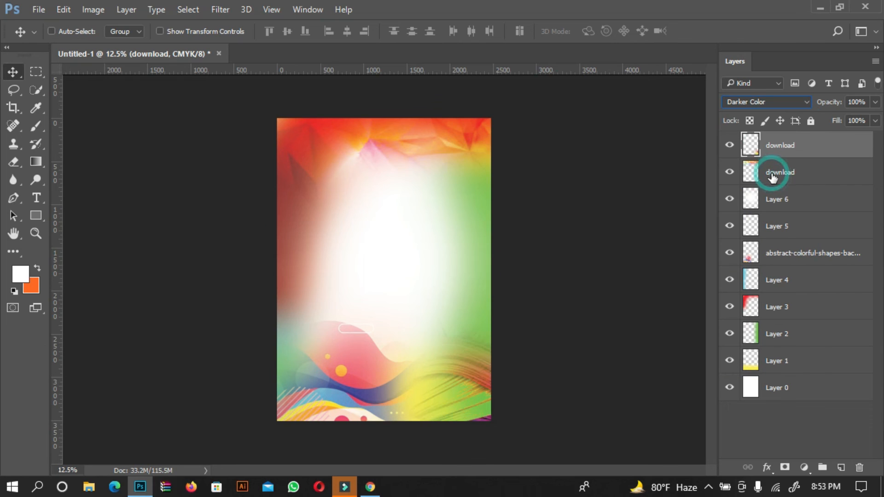
{"action": "left_click", "coordinate": [20, 74]}
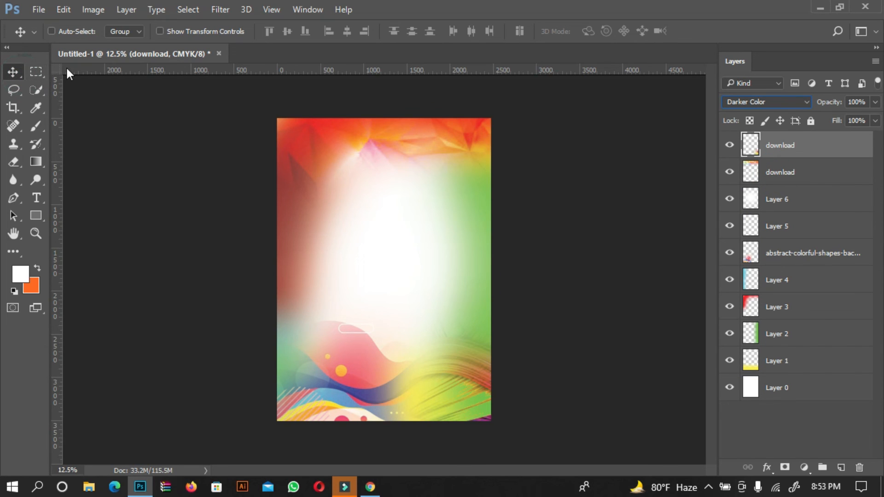